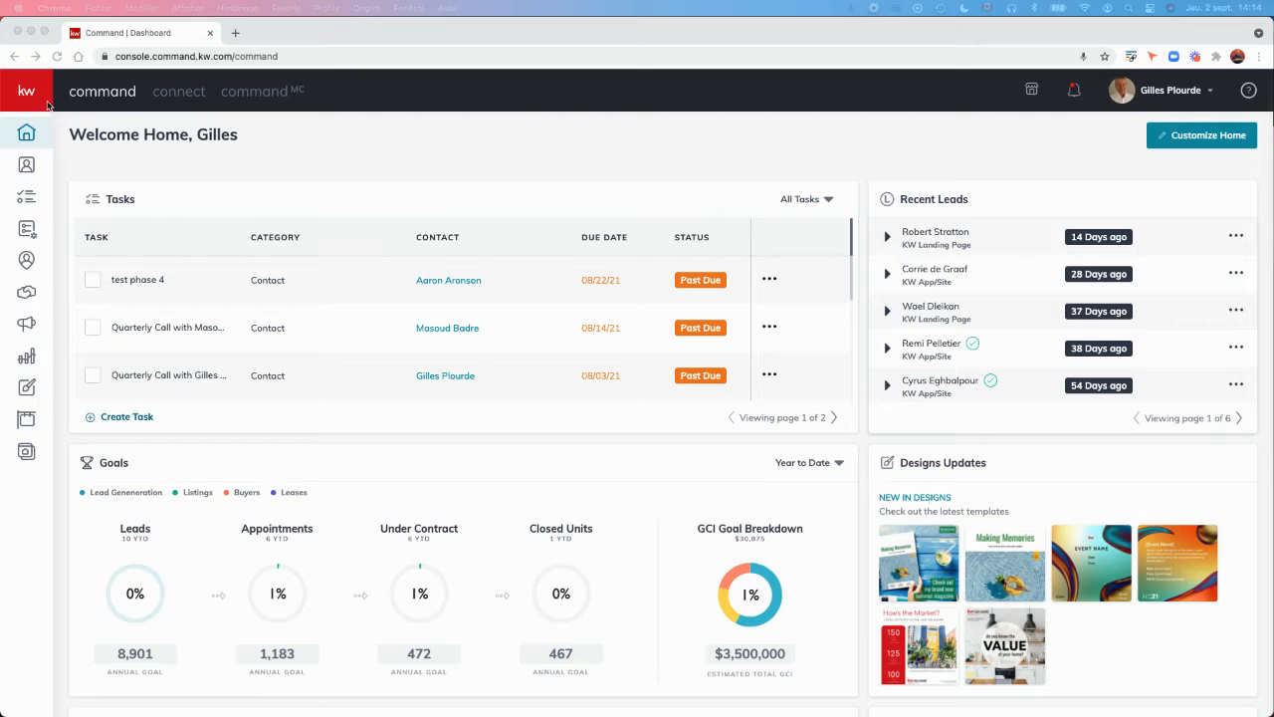
Step: From Campaigns, create a new campaign of the Social Post type
left_click(40, 104)
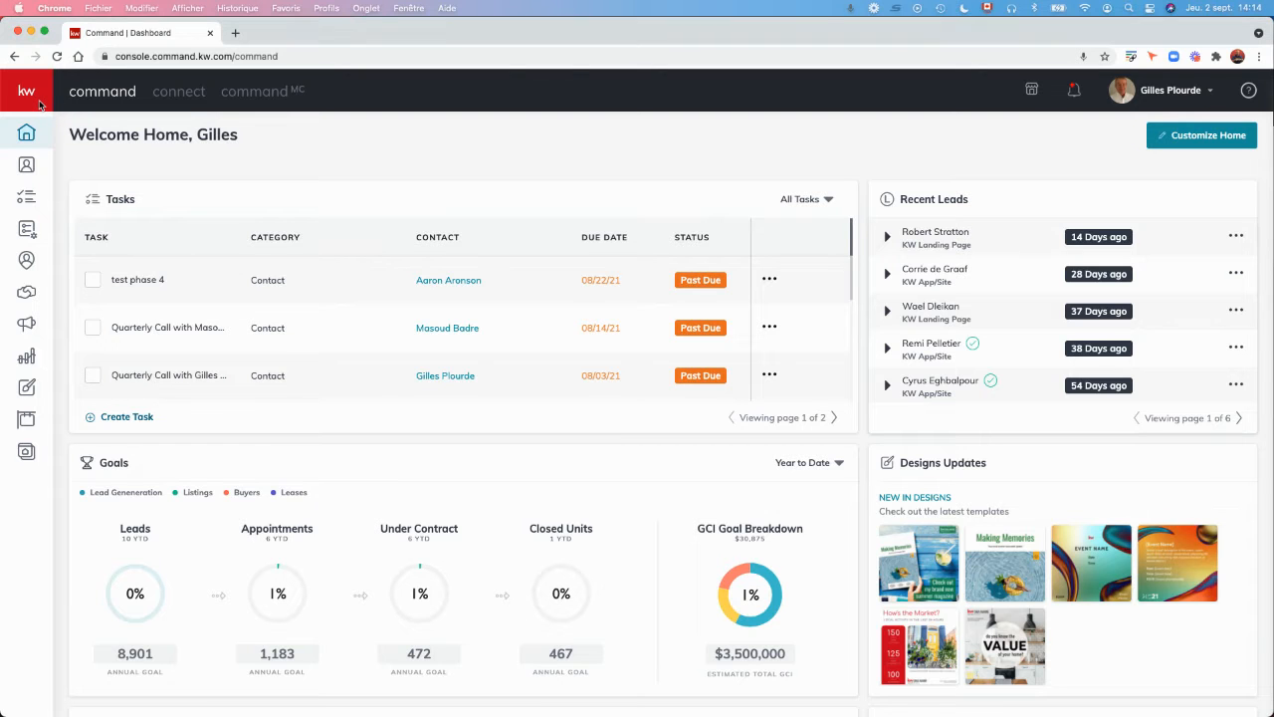
mouse_move(32, 128)
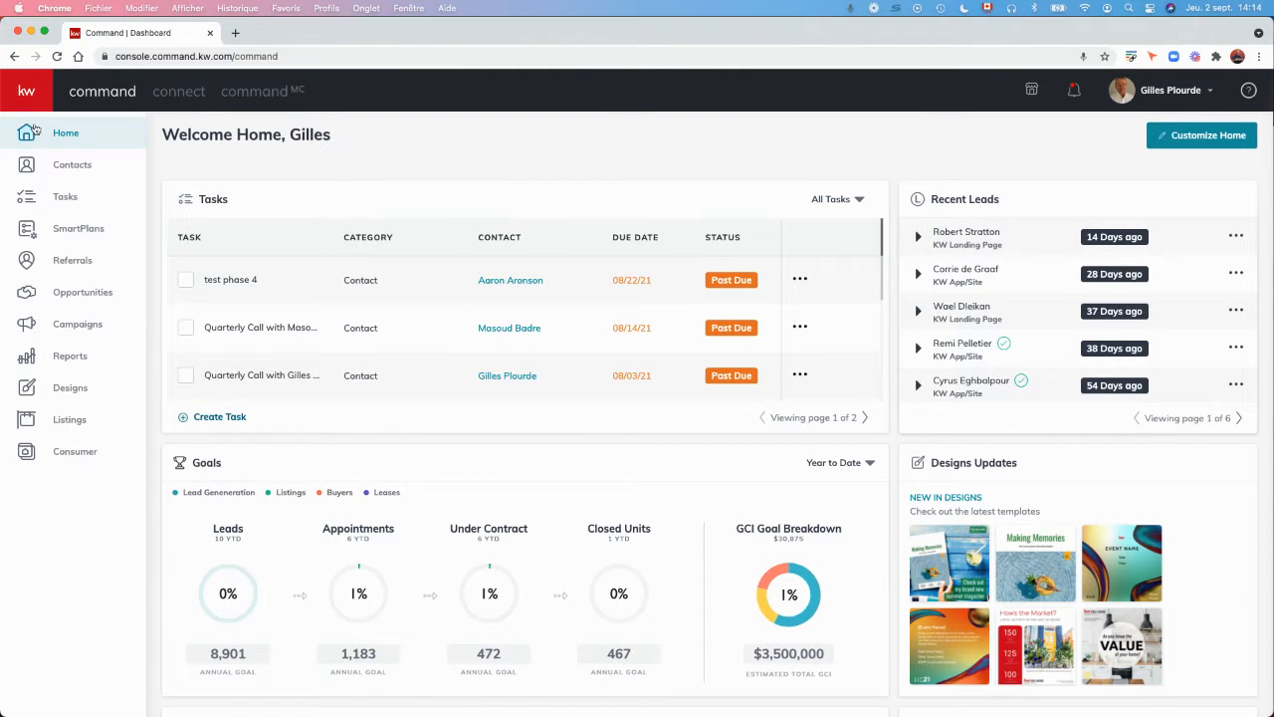
left_click(78, 325)
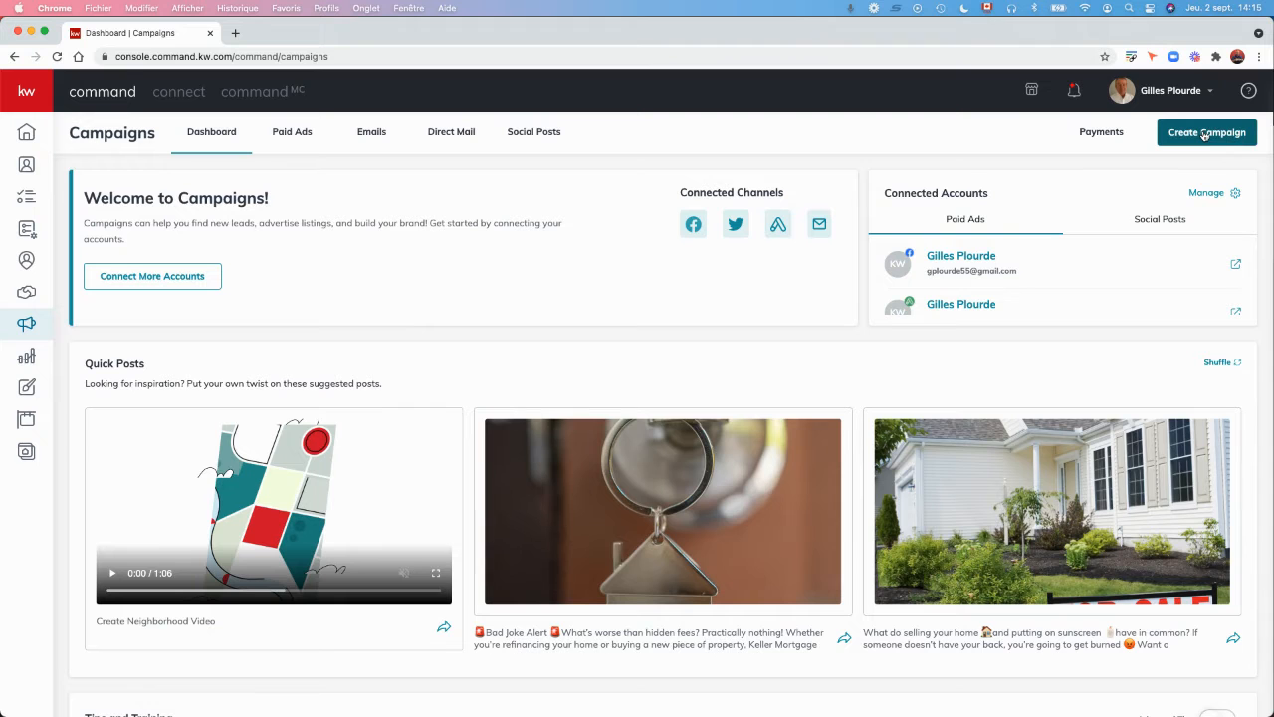
left_click(1205, 134)
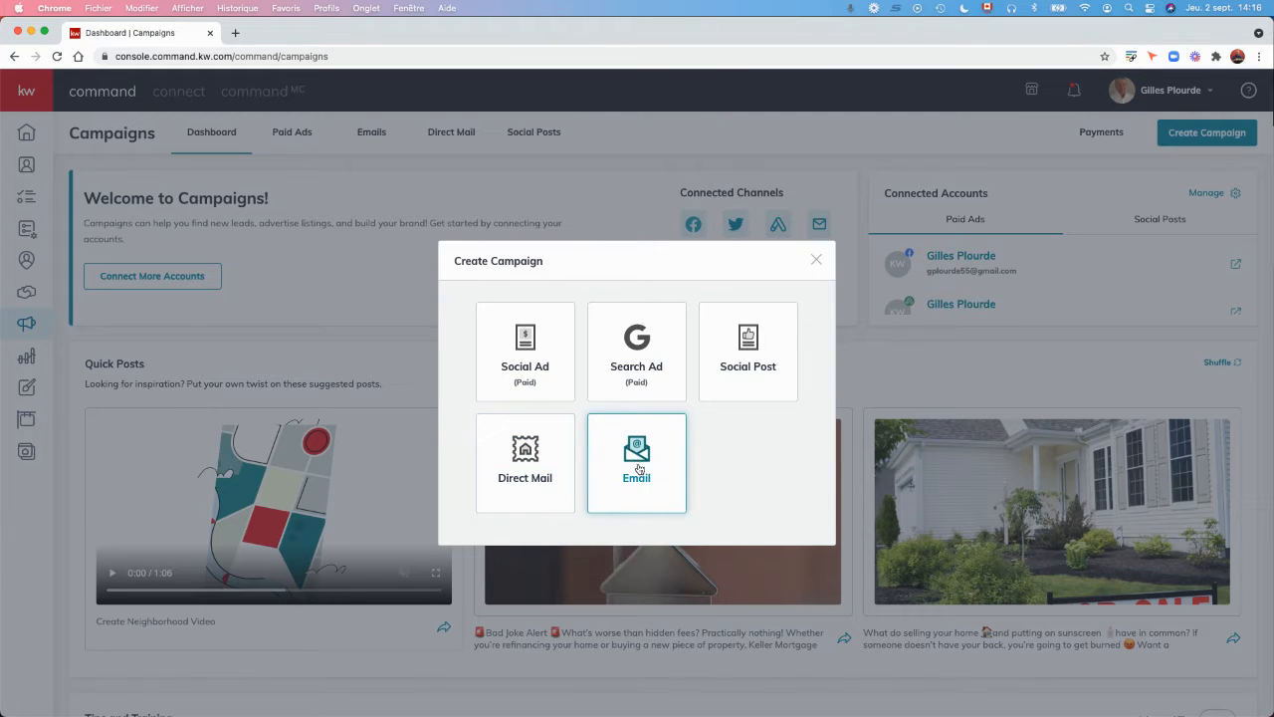
left_click(747, 359)
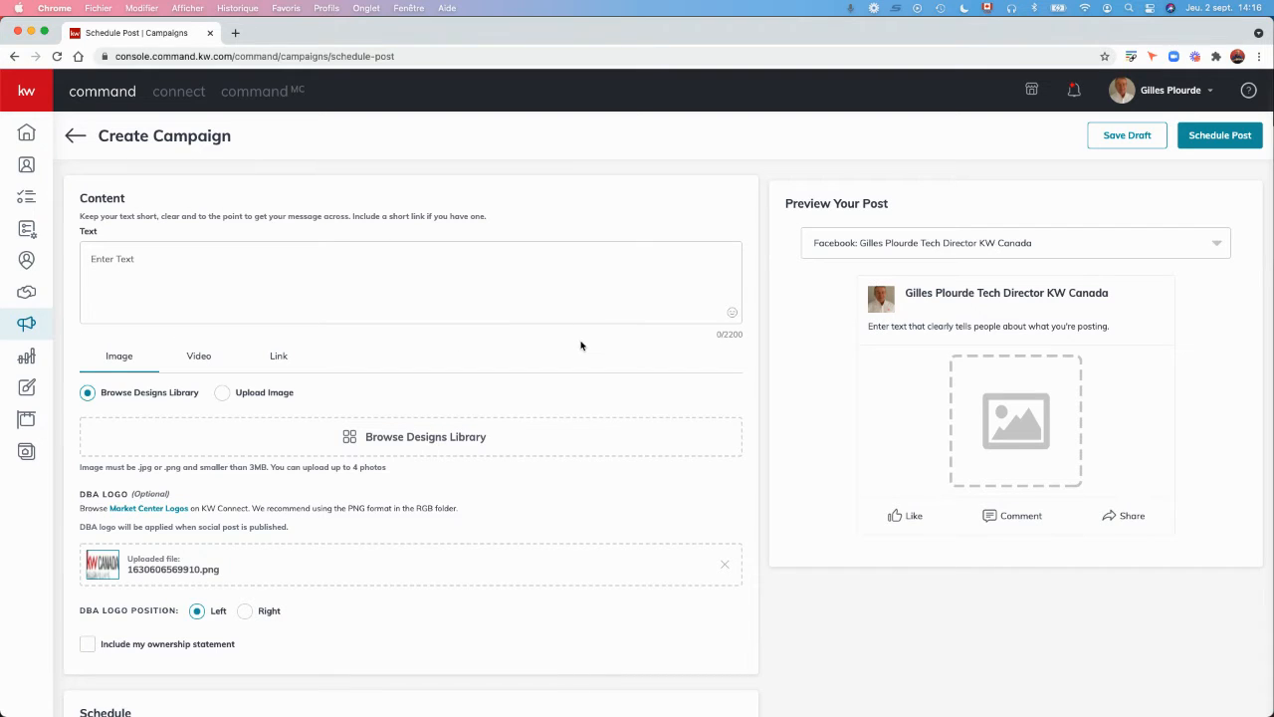
Step: Write 'Voici une propriété superbe entourée de nature à profusion.' and add the sunflower emoji found by searching 'nature'
left_click(143, 262)
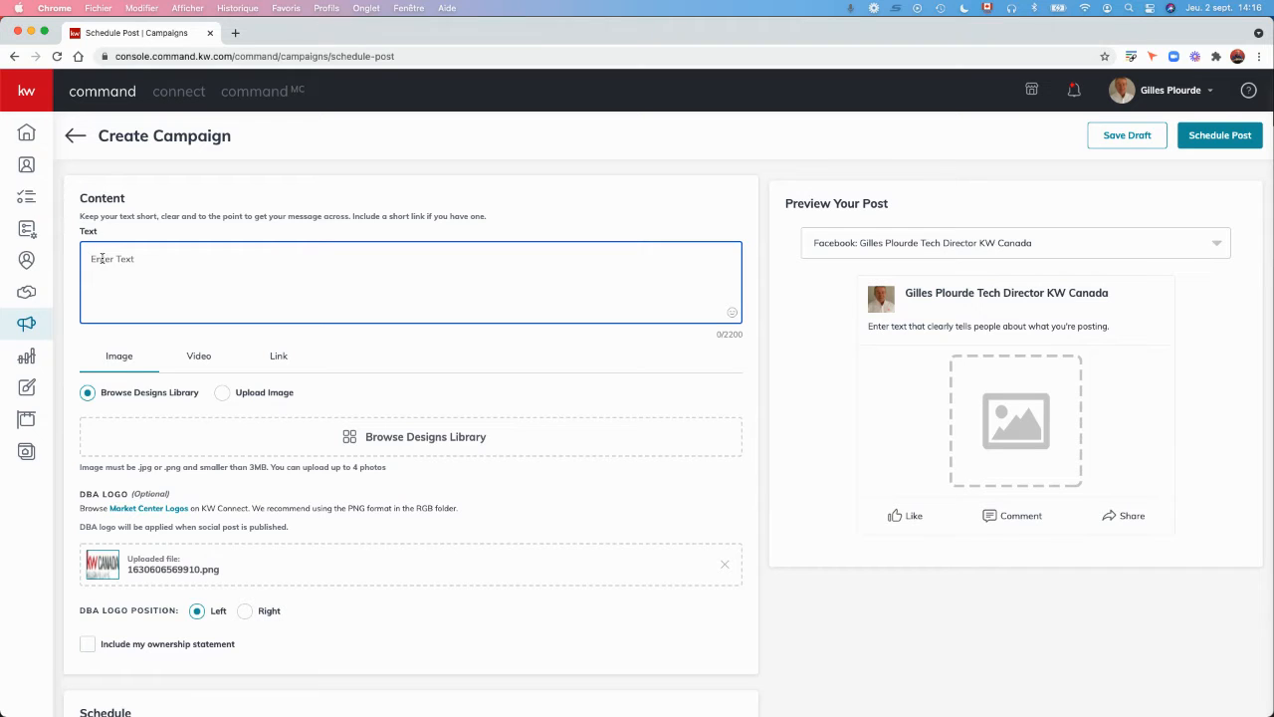
type("V")
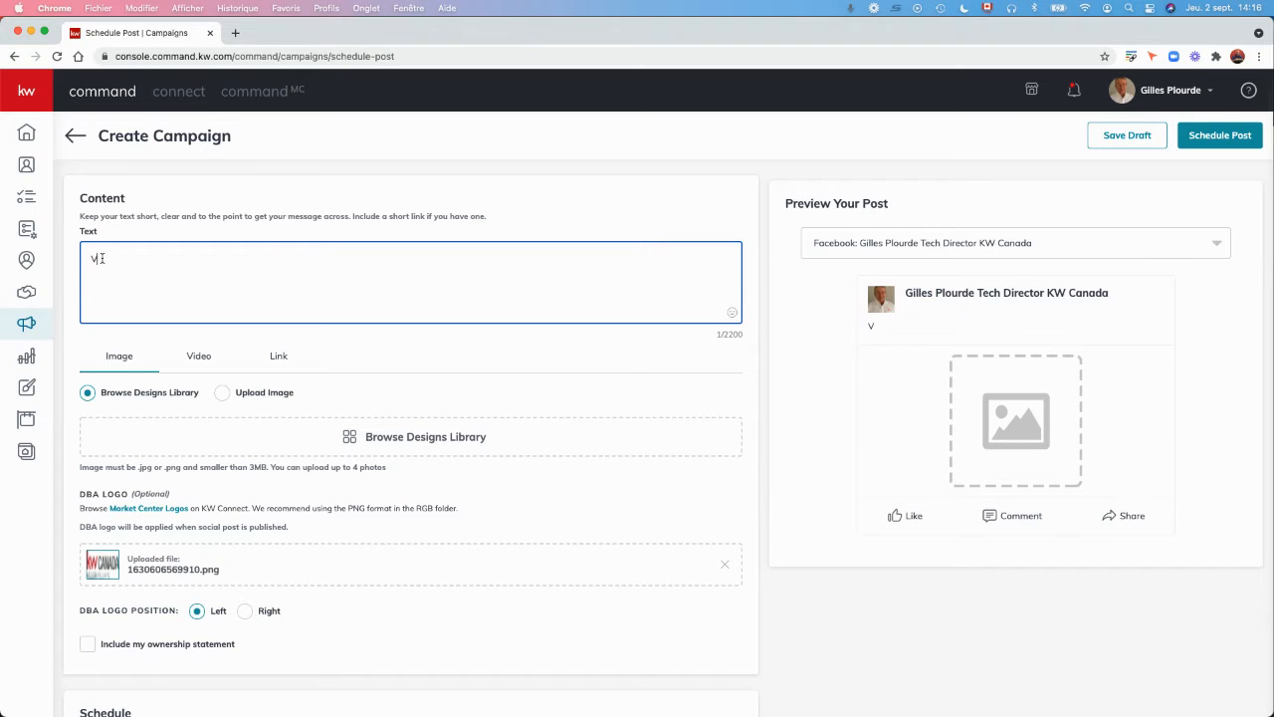
type("oici une propriété superbe ")
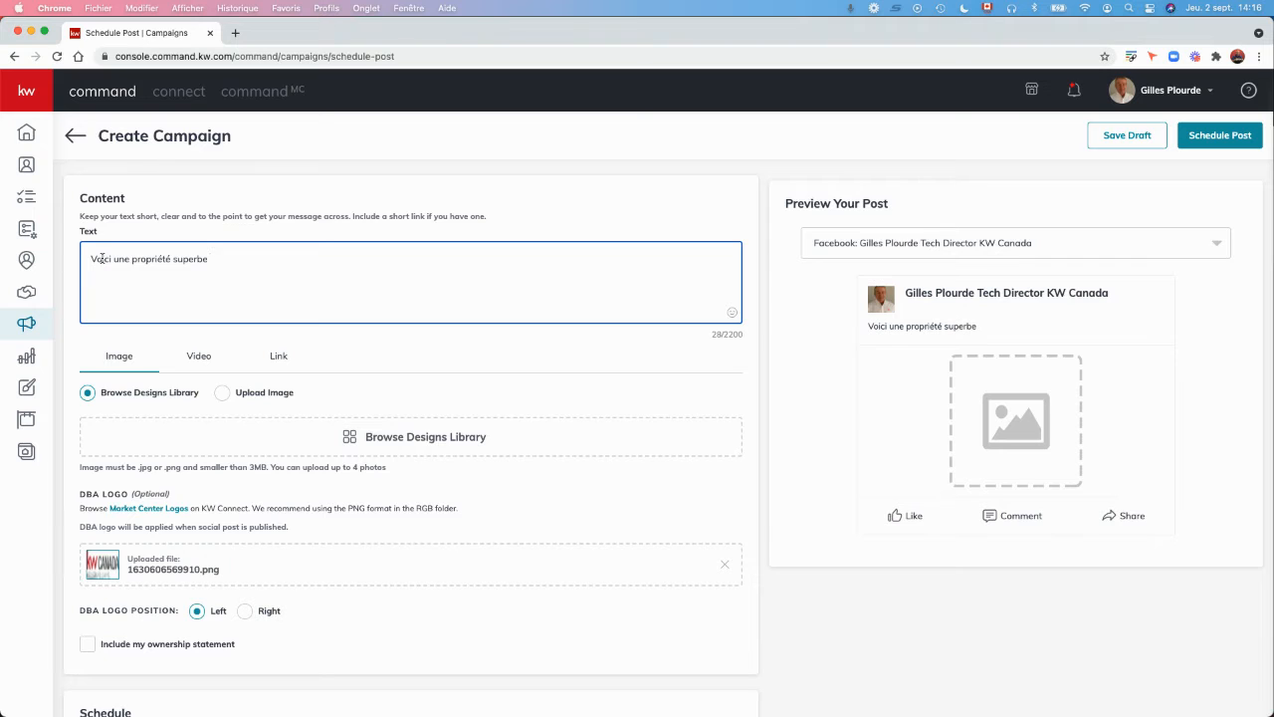
type("entourée ")
type("de")
type(" nature")
type(" à profuci")
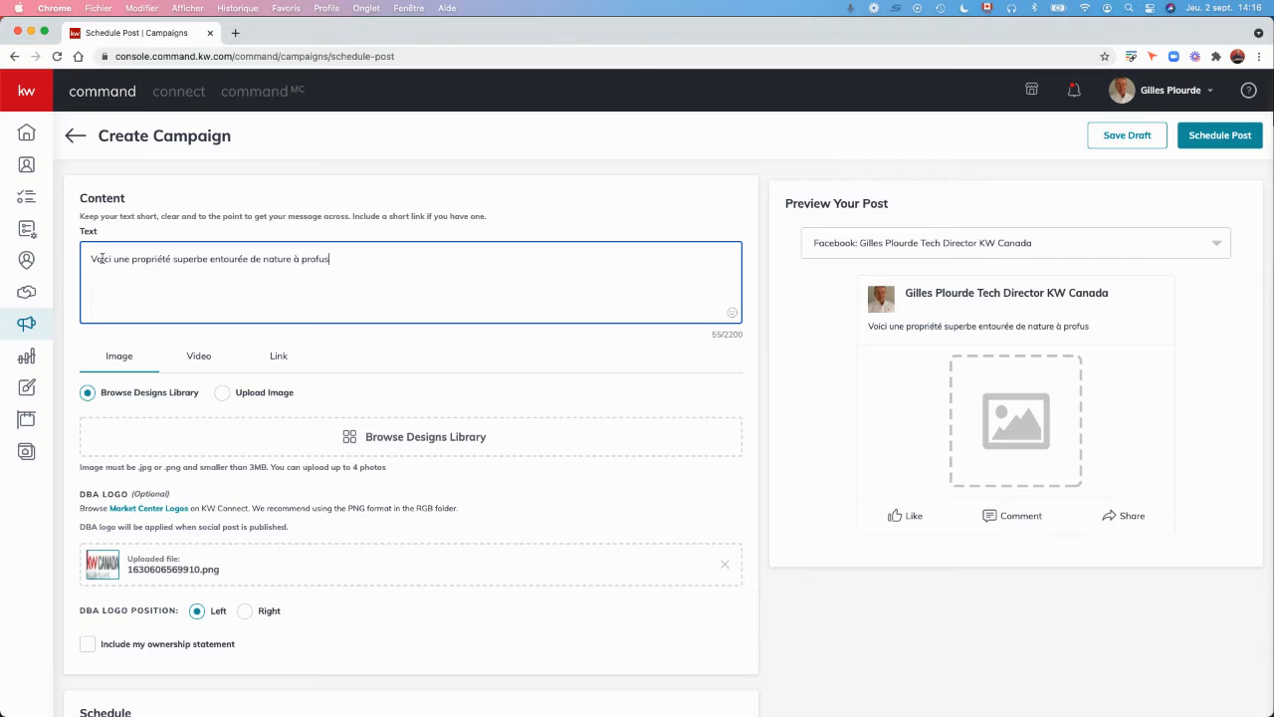
type("on.")
left_click(729, 315)
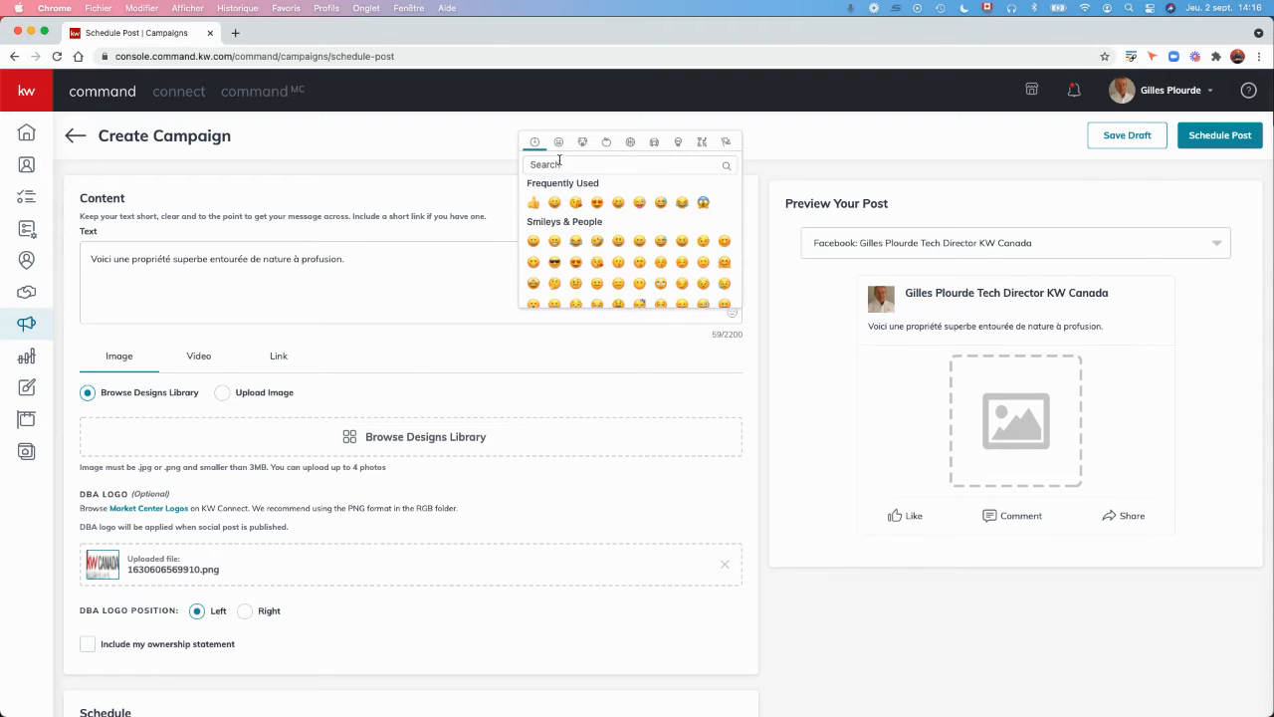
type("nature")
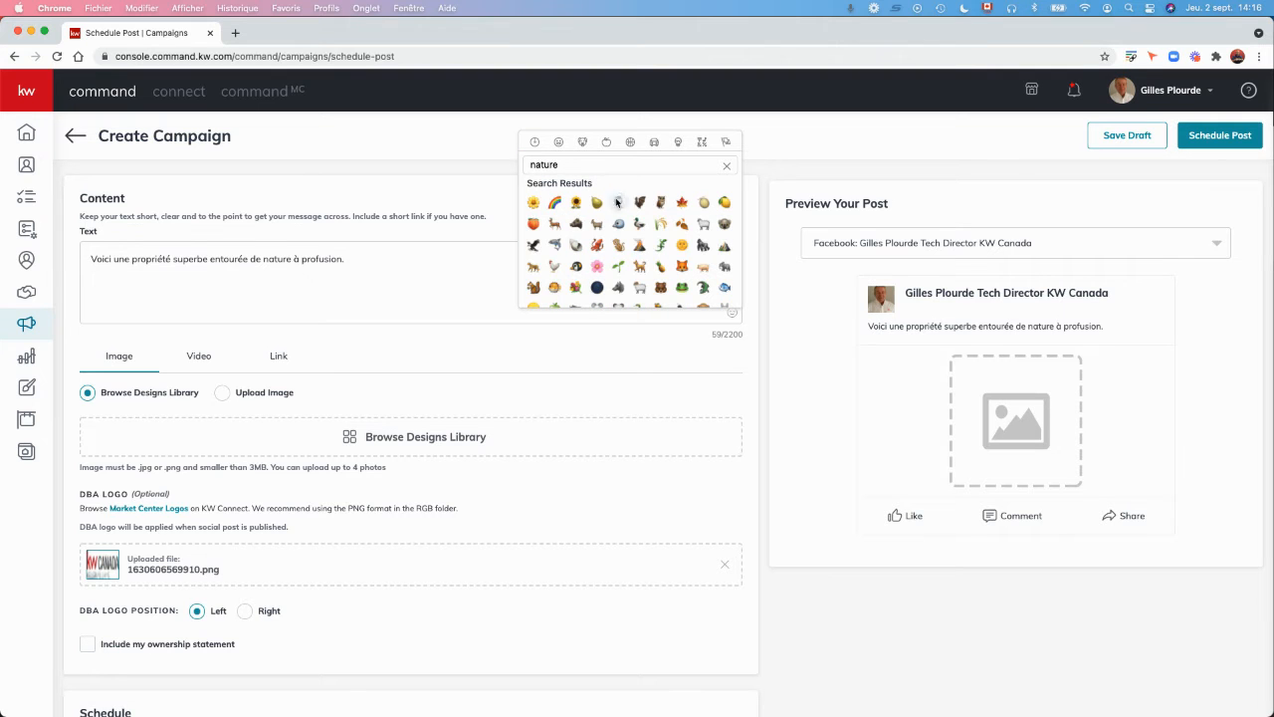
left_click(535, 203)
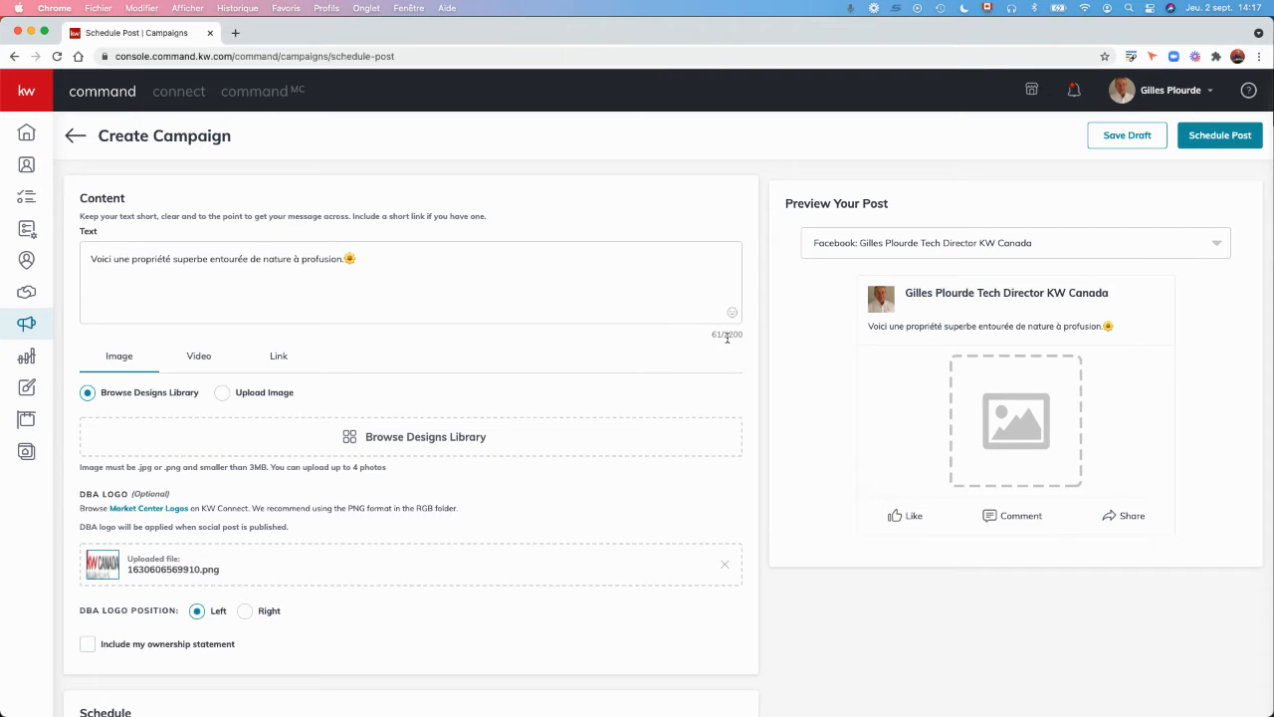
scroll(468, 464, "down", 3)
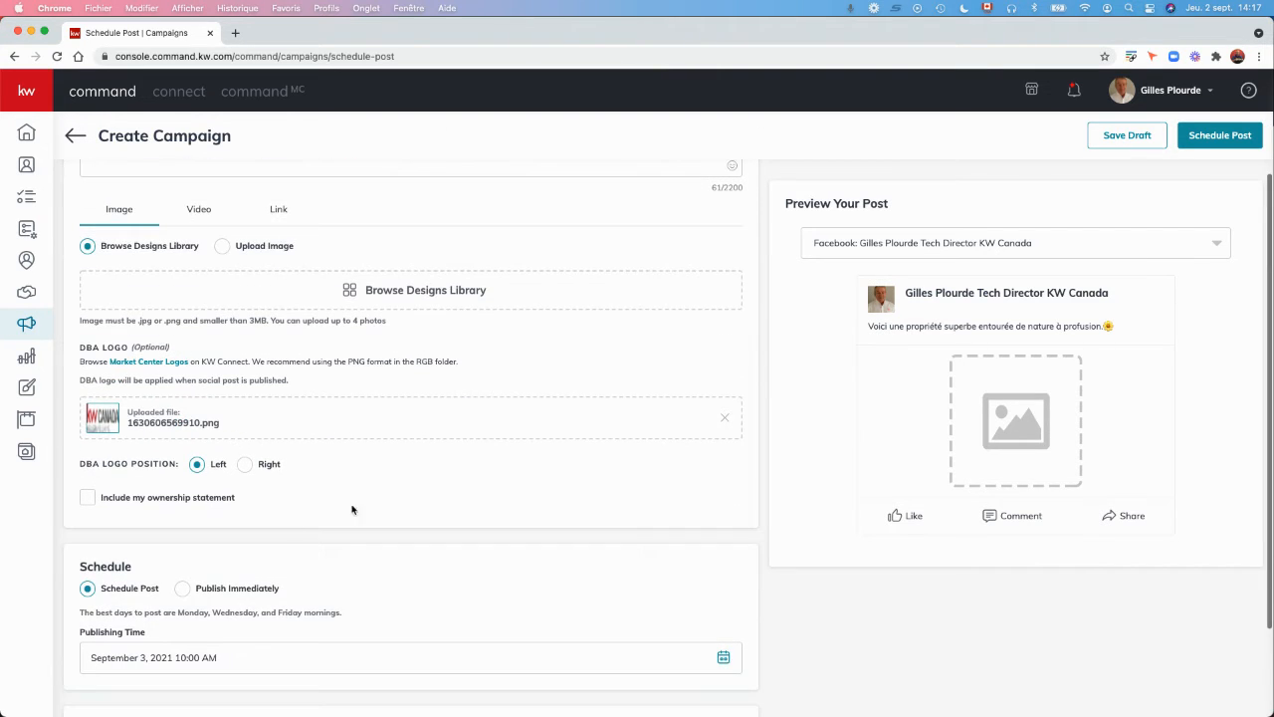
scroll(193, 571, "down", 3)
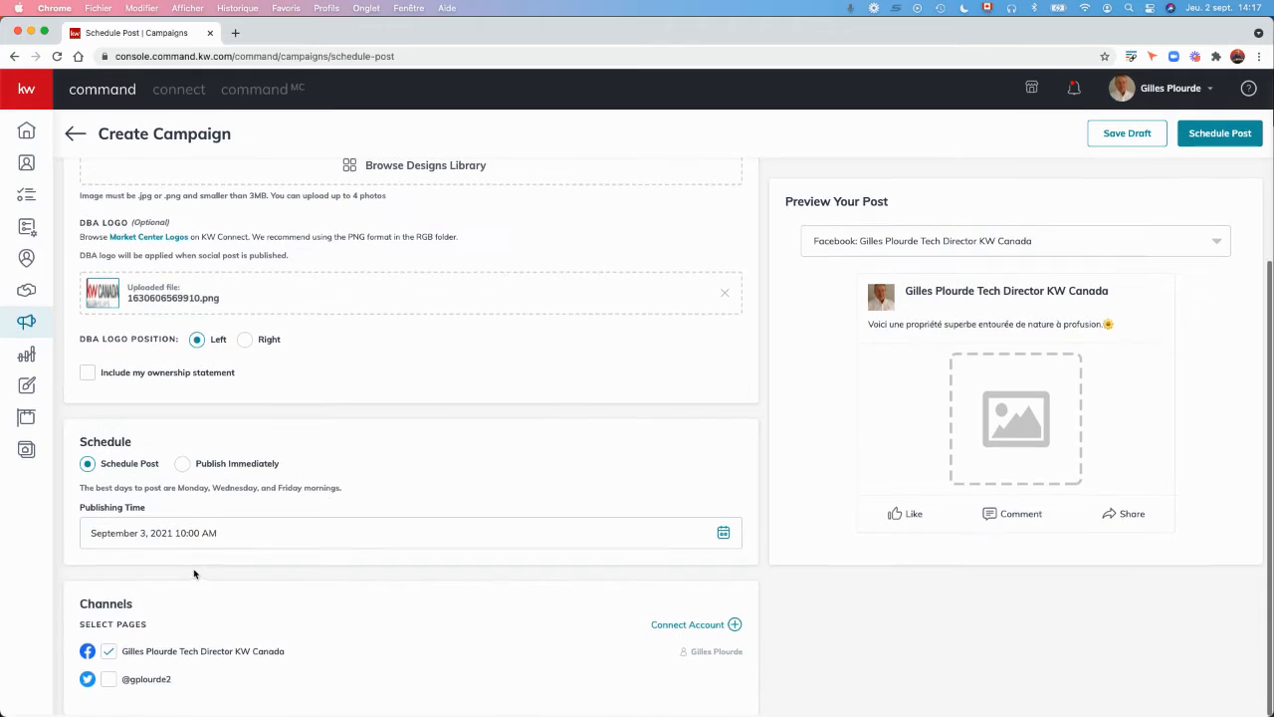
left_click(109, 681)
scroll(453, 476, "up", 4)
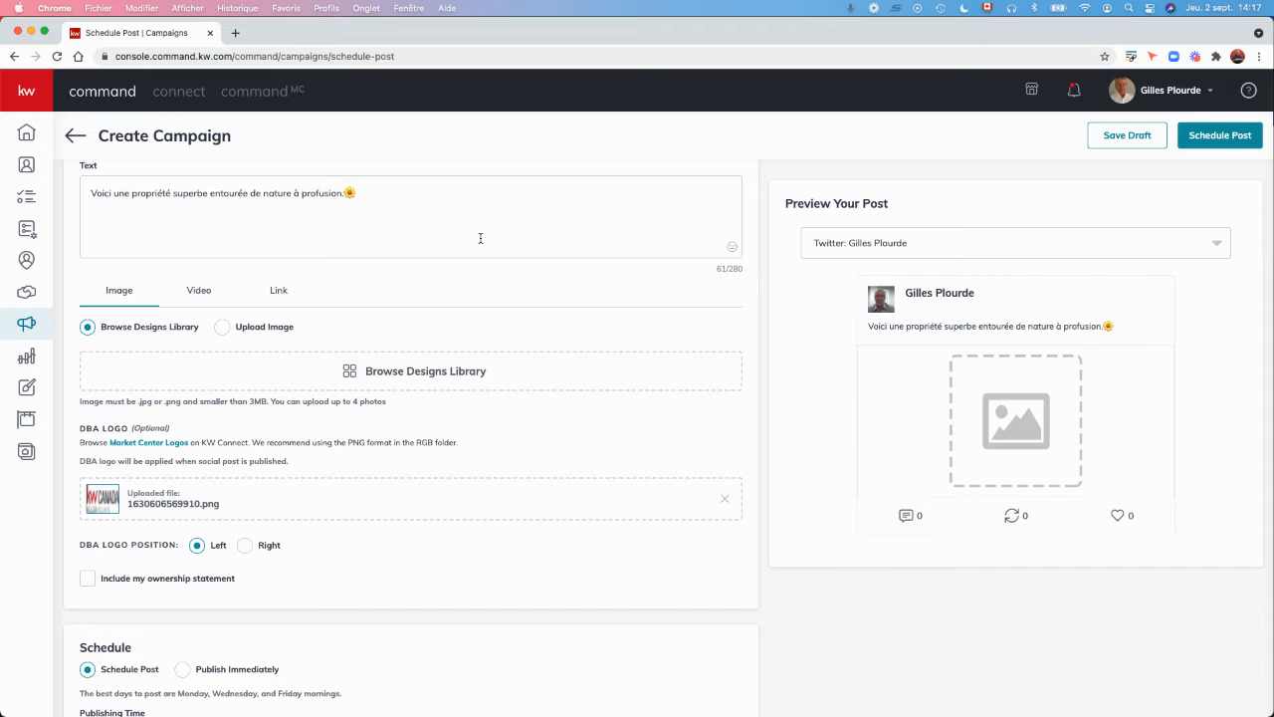
scroll(381, 481, "down", 4)
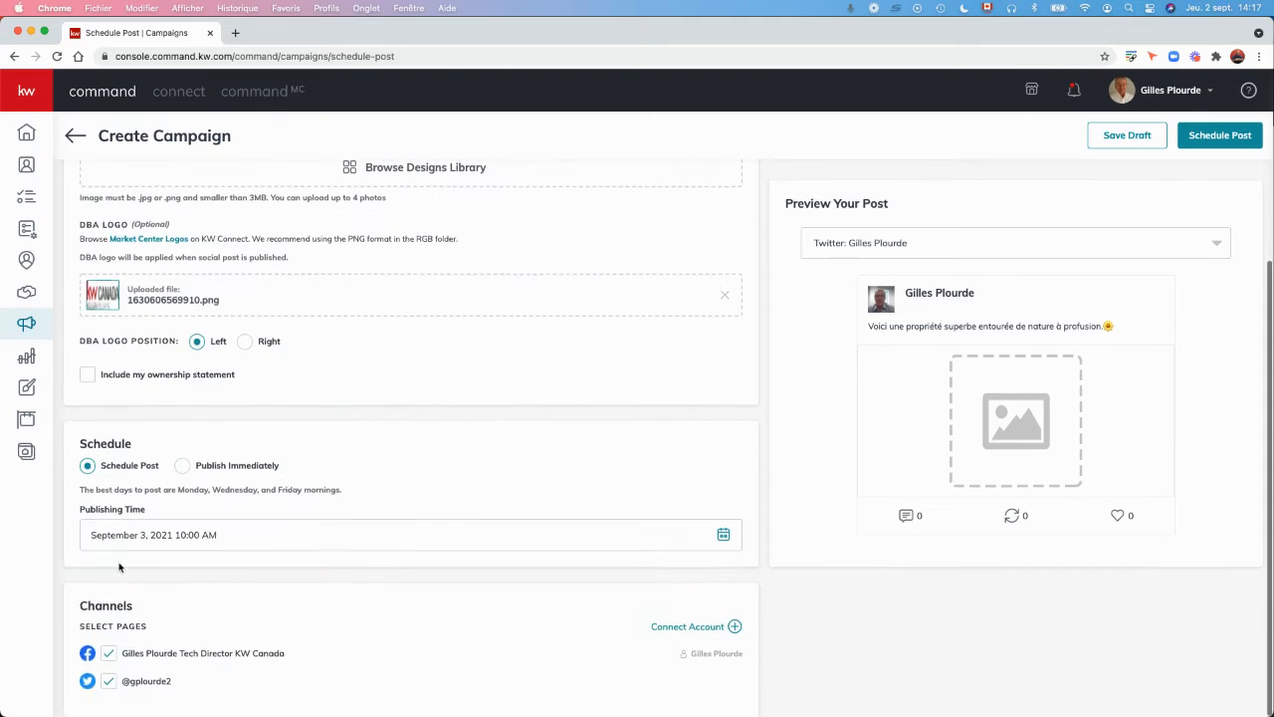
left_click(108, 683)
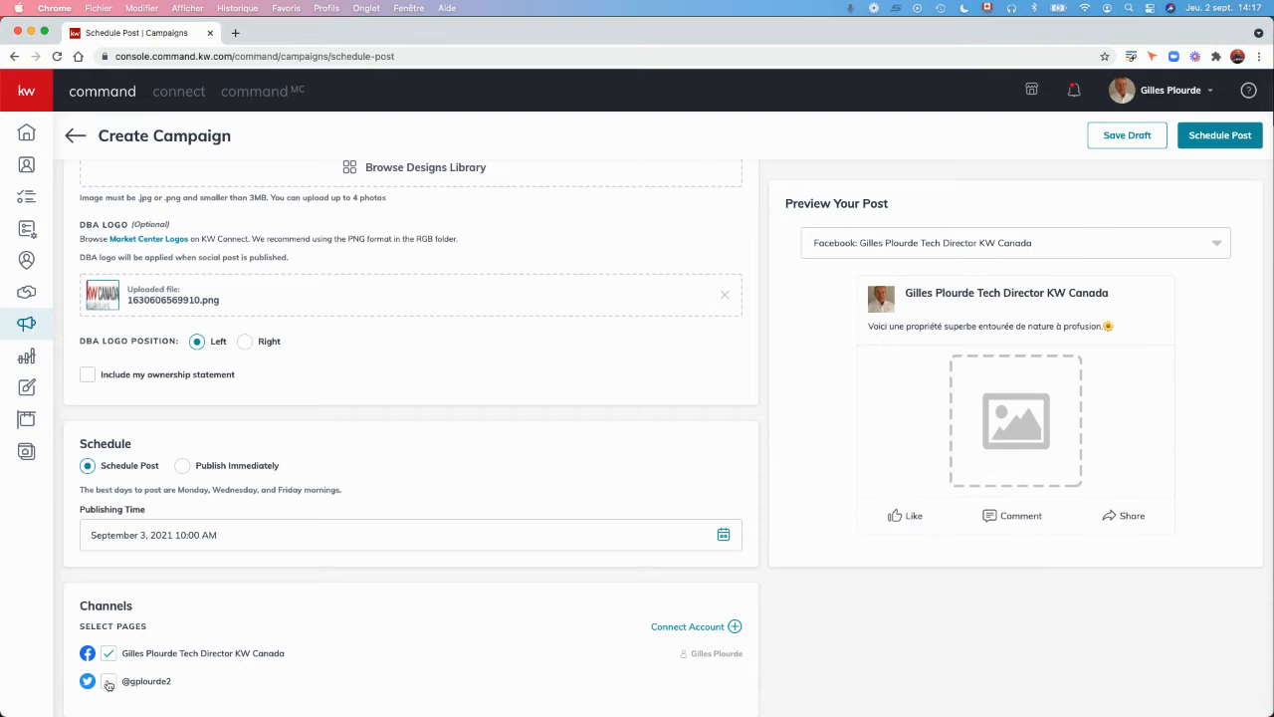
scroll(406, 456, "up", 3)
scroll(406, 456, "up", 2)
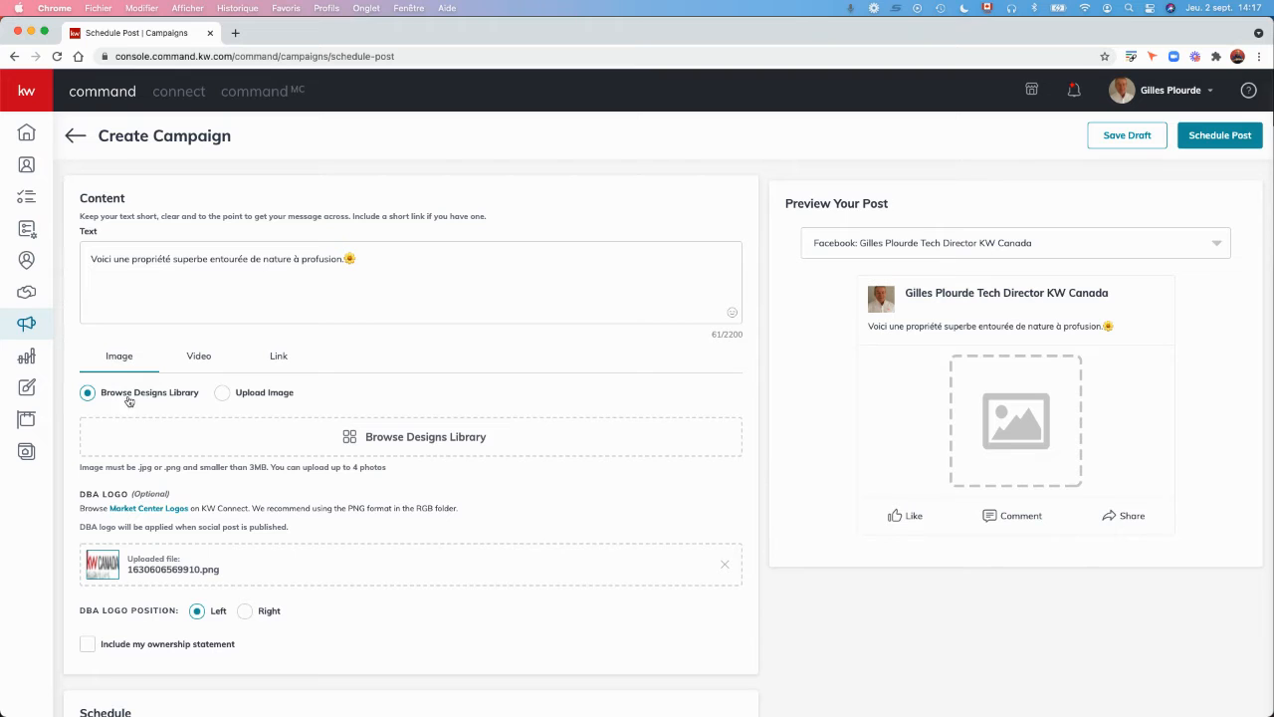
Step: Switch the post's media to Video, select Neighborhood Video, and browse its designs library
scroll(150, 428, "down", 1)
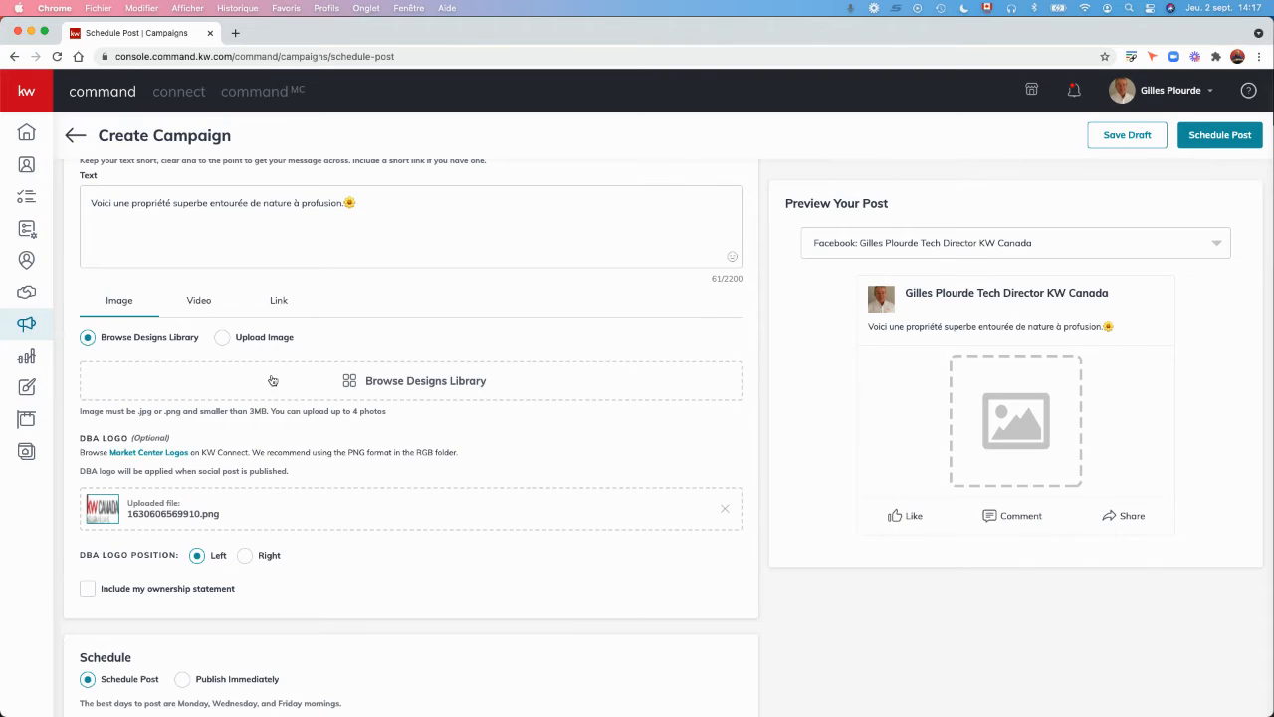
left_click(201, 304)
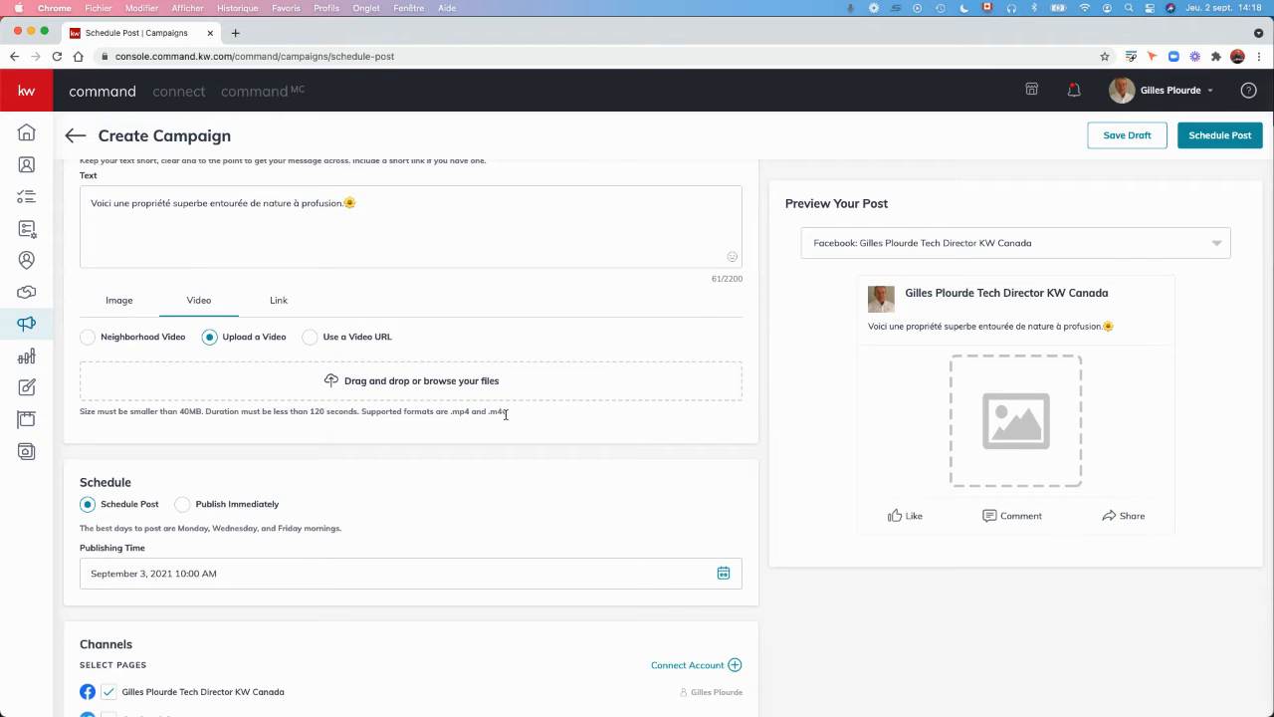
left_click(306, 340)
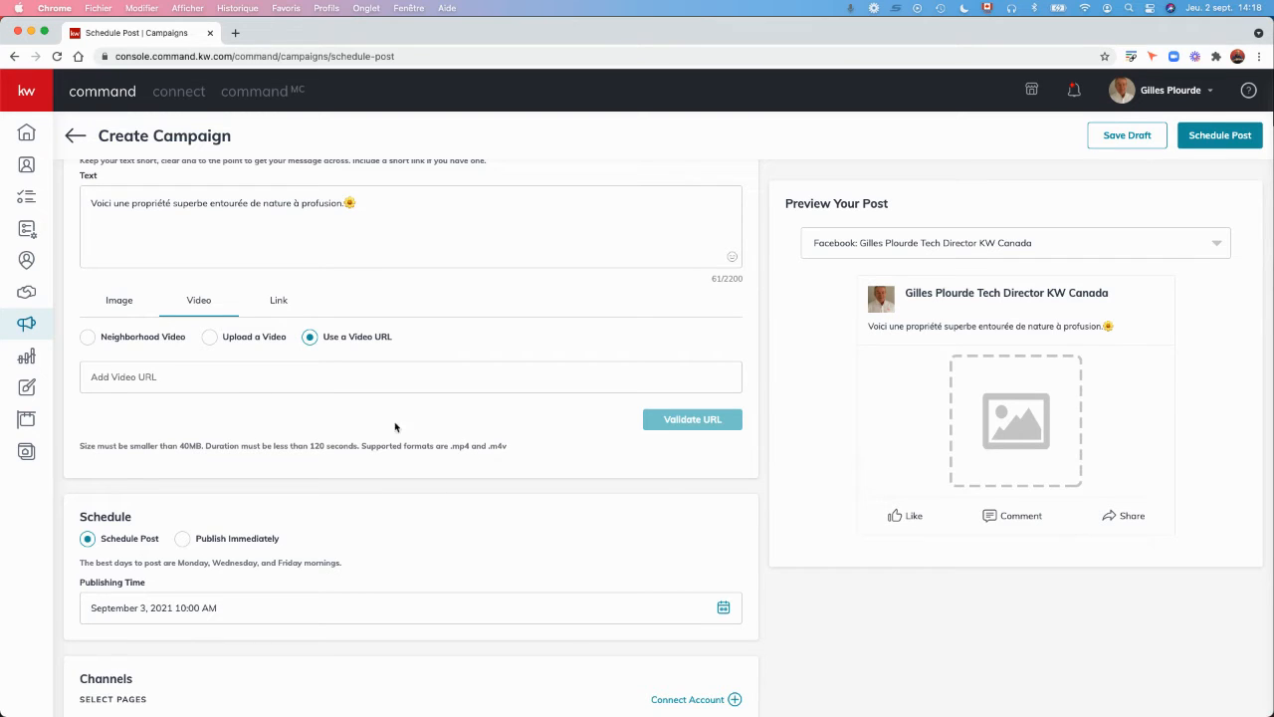
left_click(129, 339)
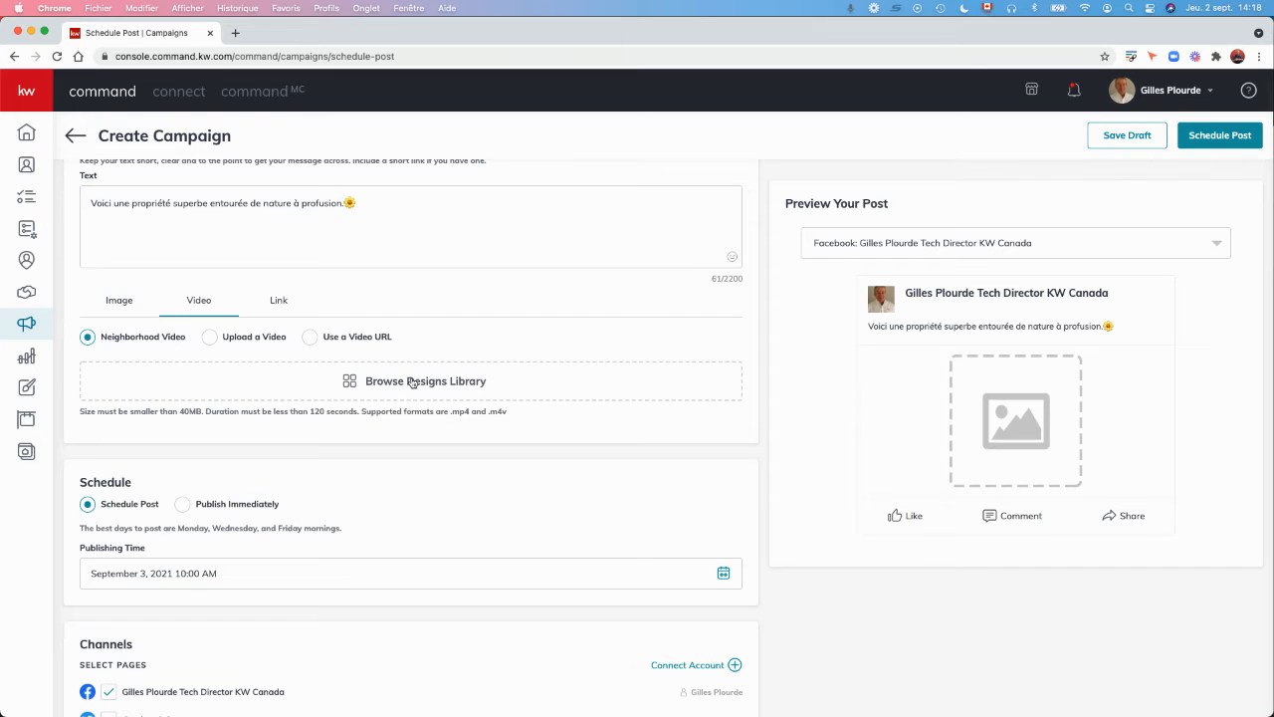
left_click(372, 384)
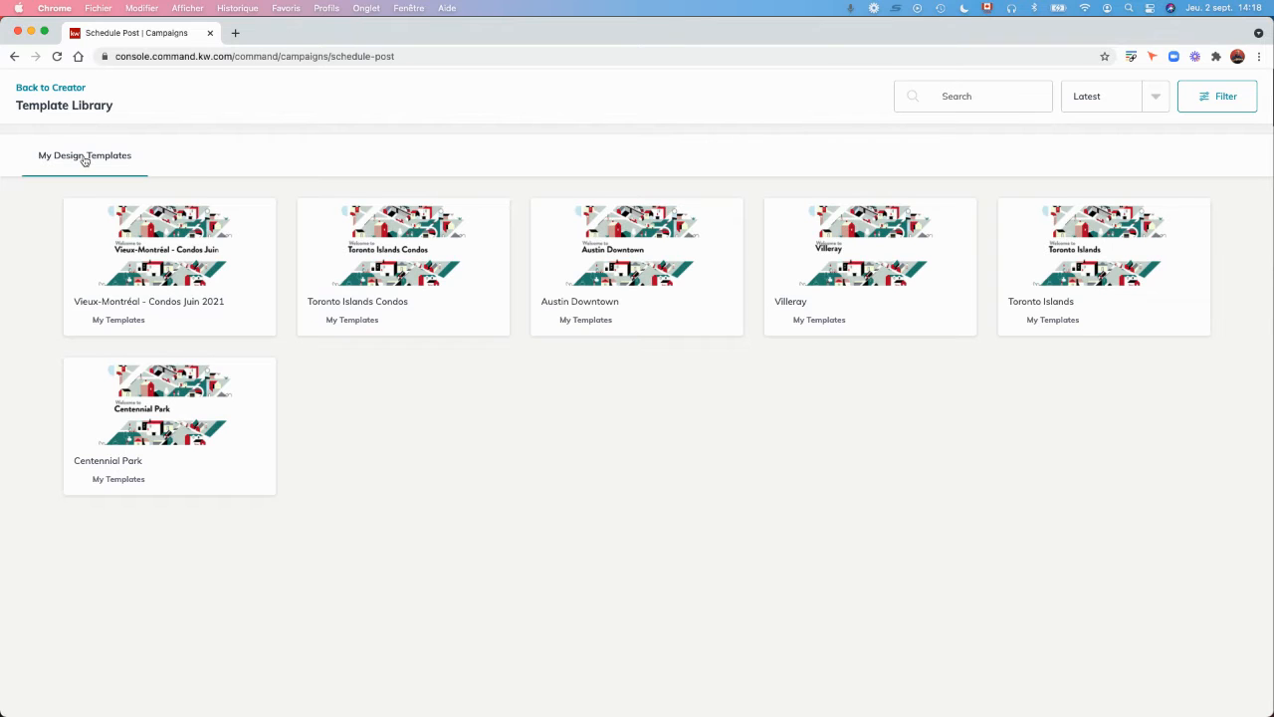
Step: Back in the creator, switch media to Image and browse the image designs library
left_click(27, 90)
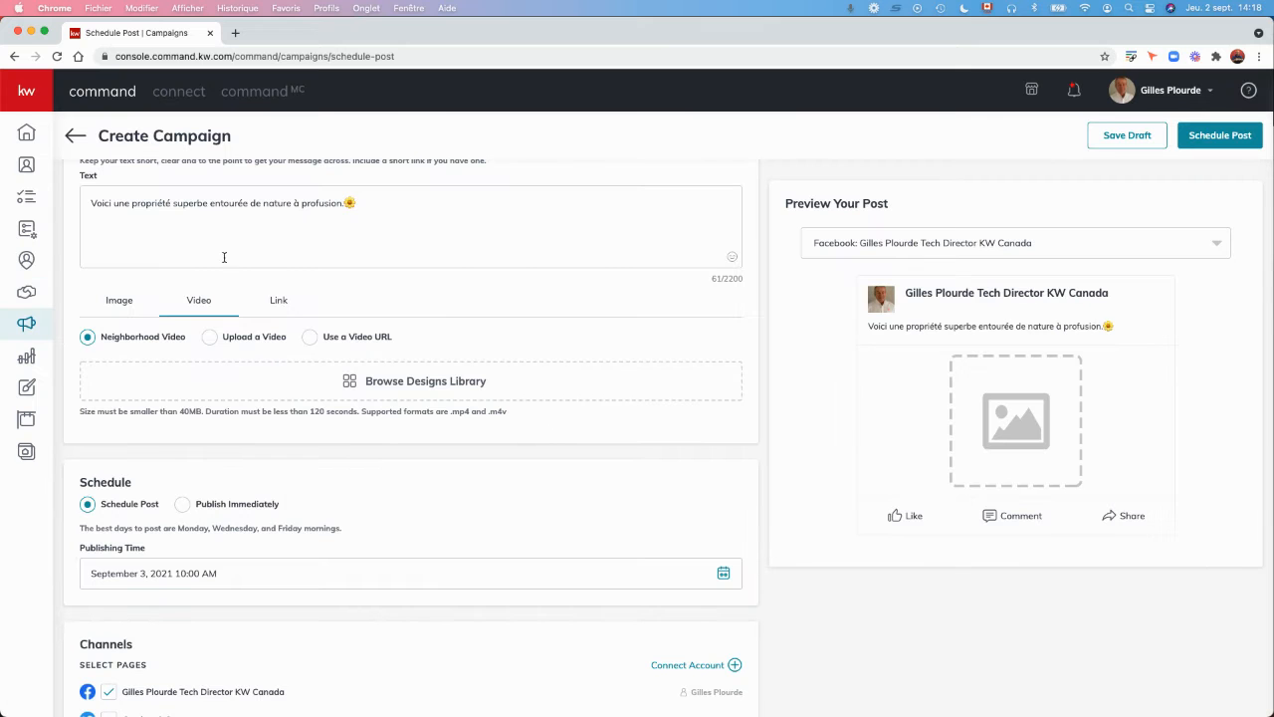
left_click(130, 303)
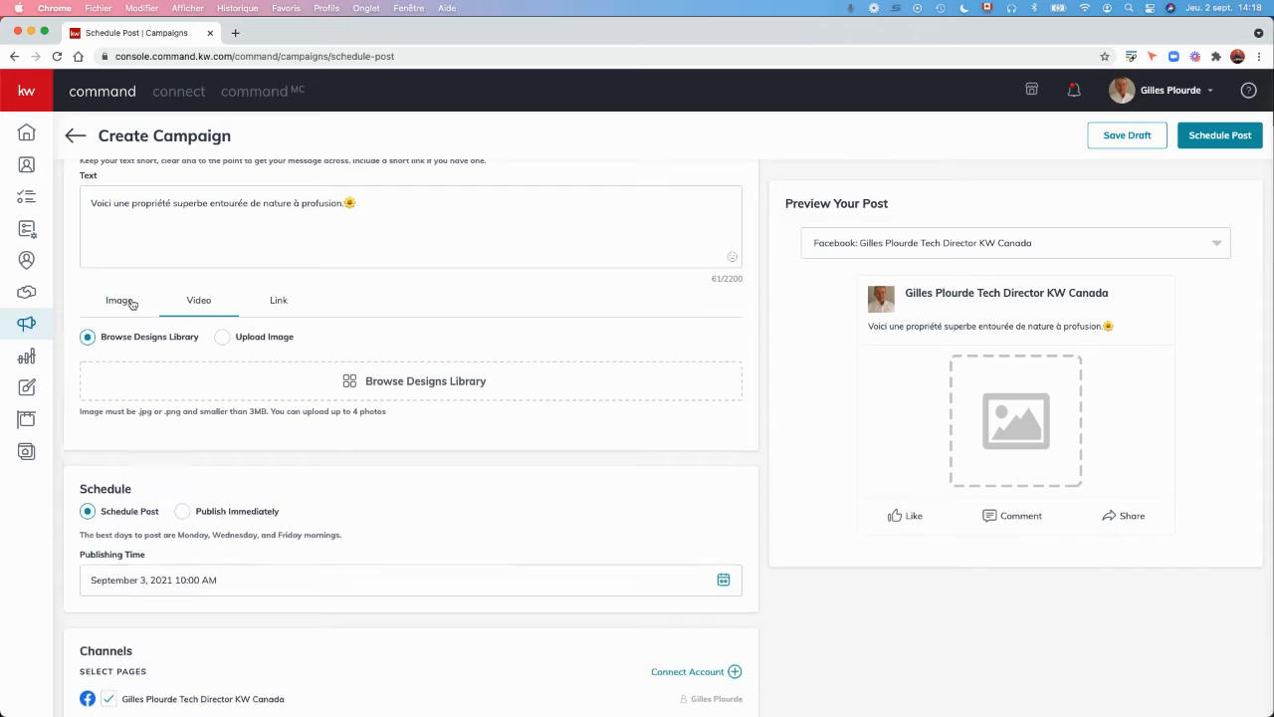
left_click(394, 397)
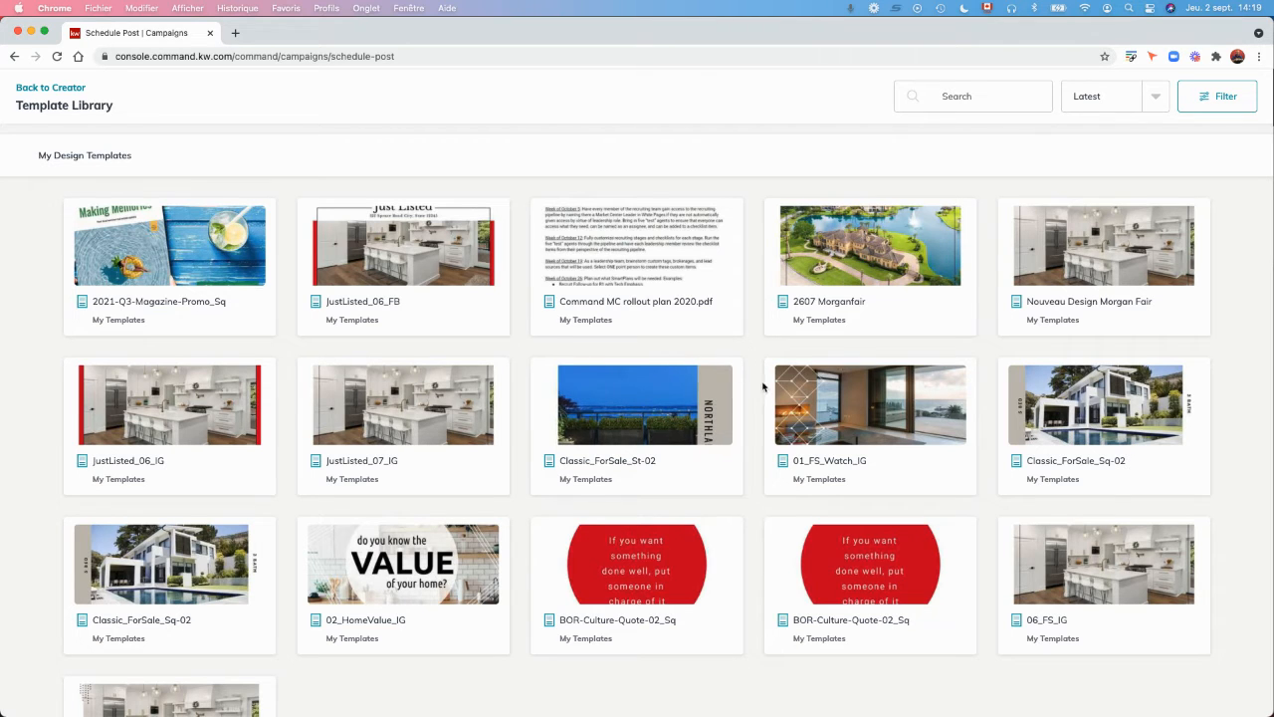
Step: Pick the Just Listed 2607 Morganfair design, crop it Square (1:1), and attach it
left_click(853, 269)
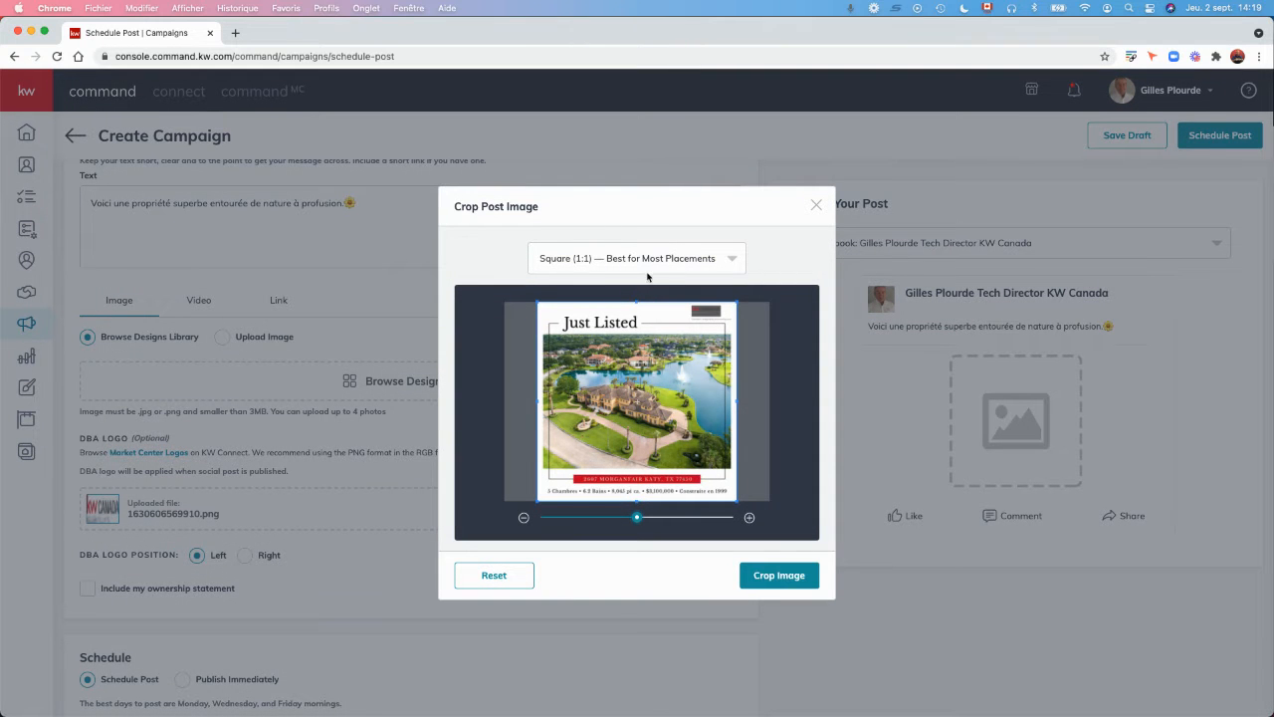
left_click_drag(635, 358, 630, 385)
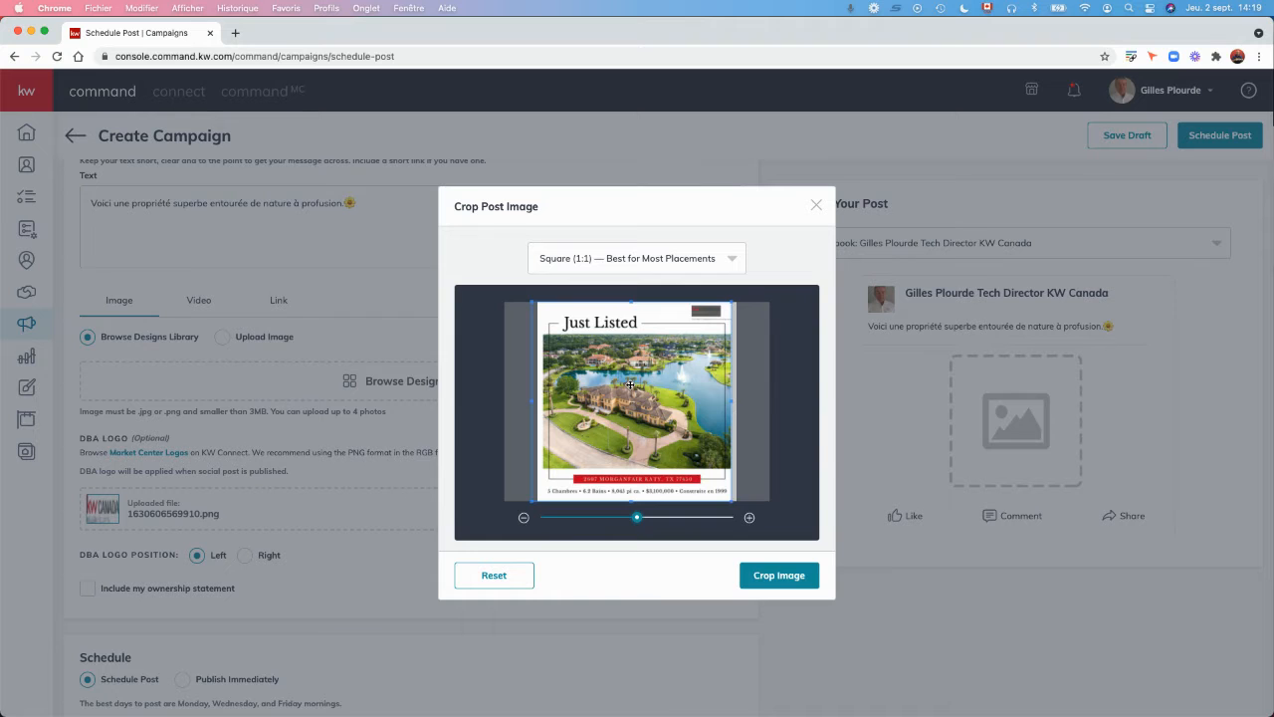
left_click(782, 576)
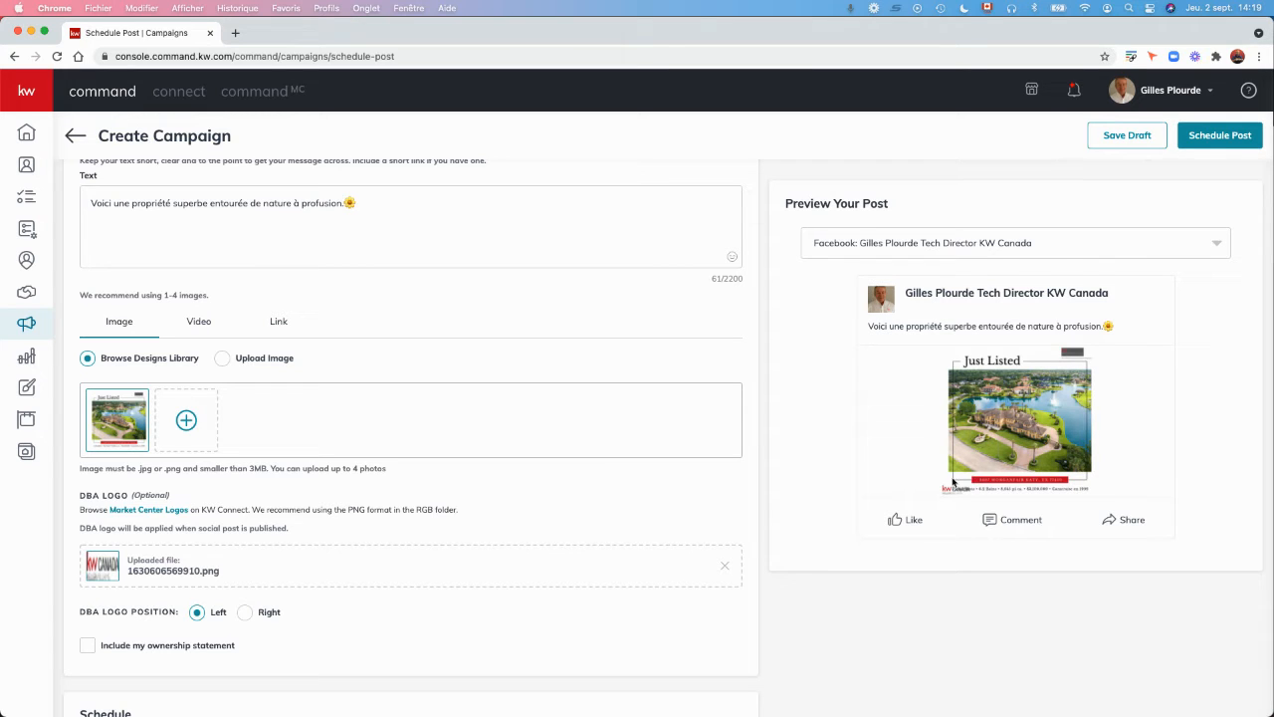
scroll(336, 470, "down", 2)
scroll(337, 470, "down", 1)
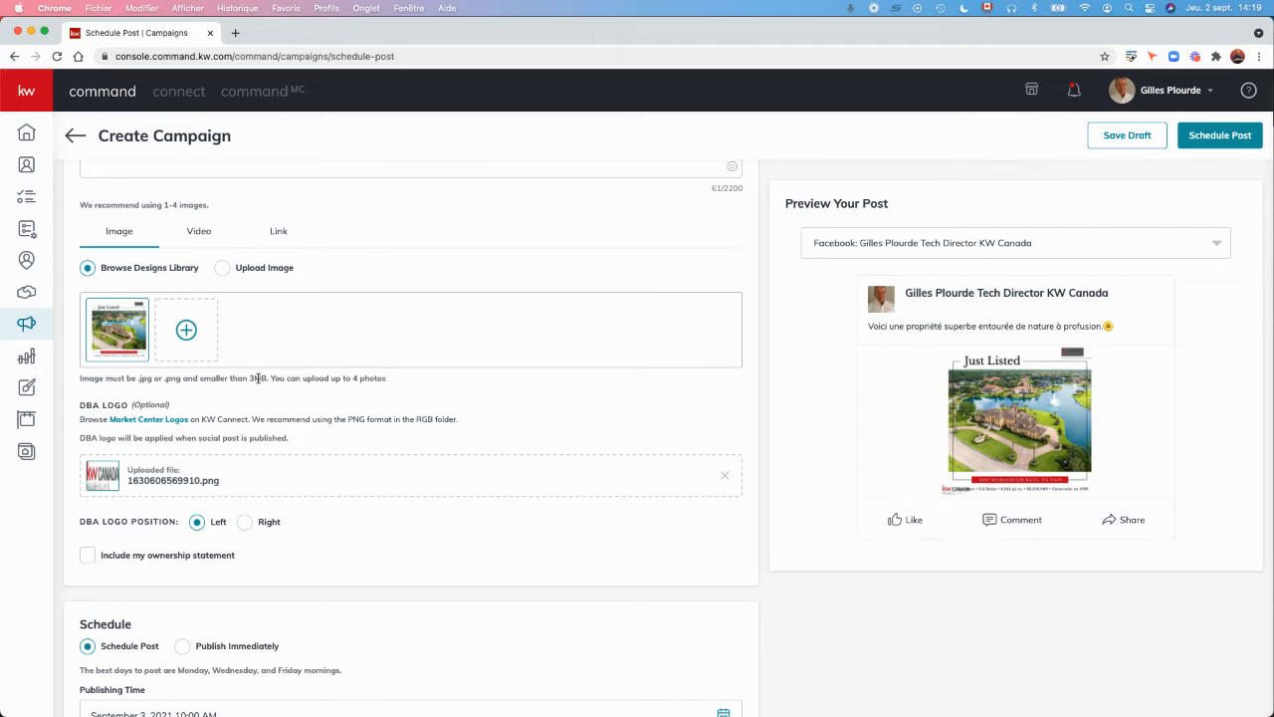
mouse_move(122, 327)
scroll(251, 414, "down", 1)
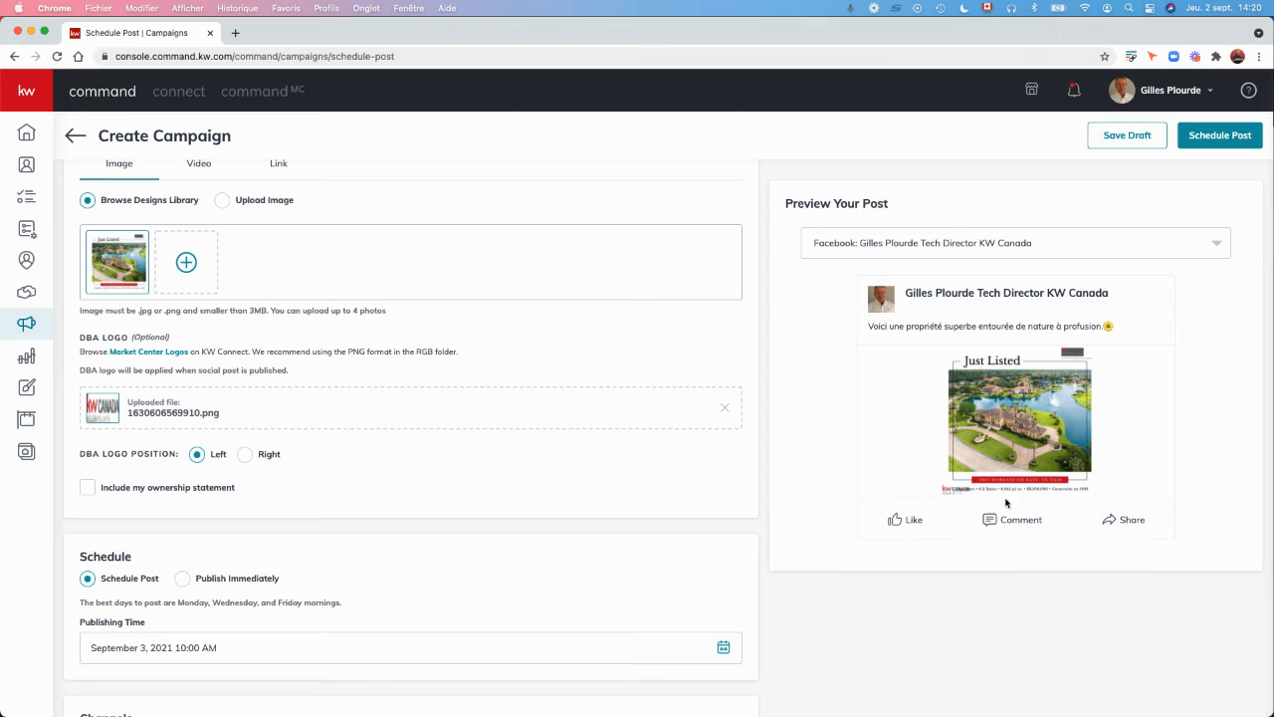
Step: Remove the attached DBA logo file 1630606569910.png from the post
left_click(725, 408)
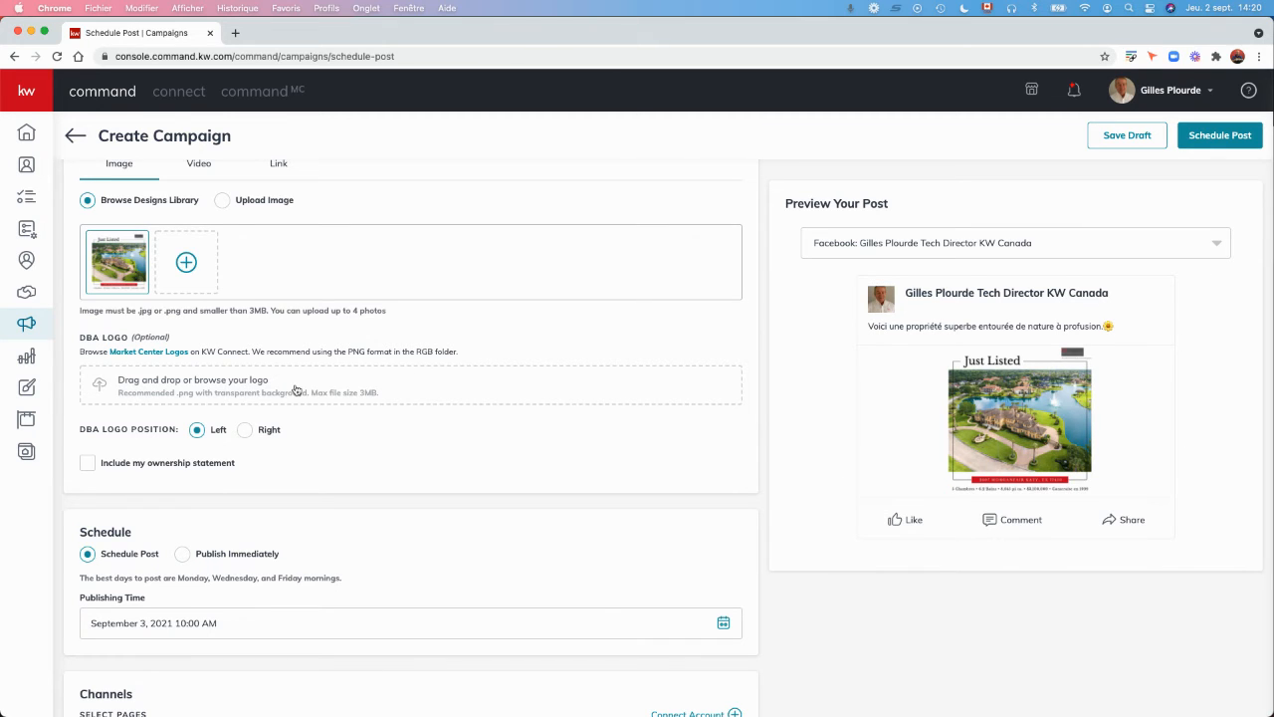
scroll(296, 390, "down", 2)
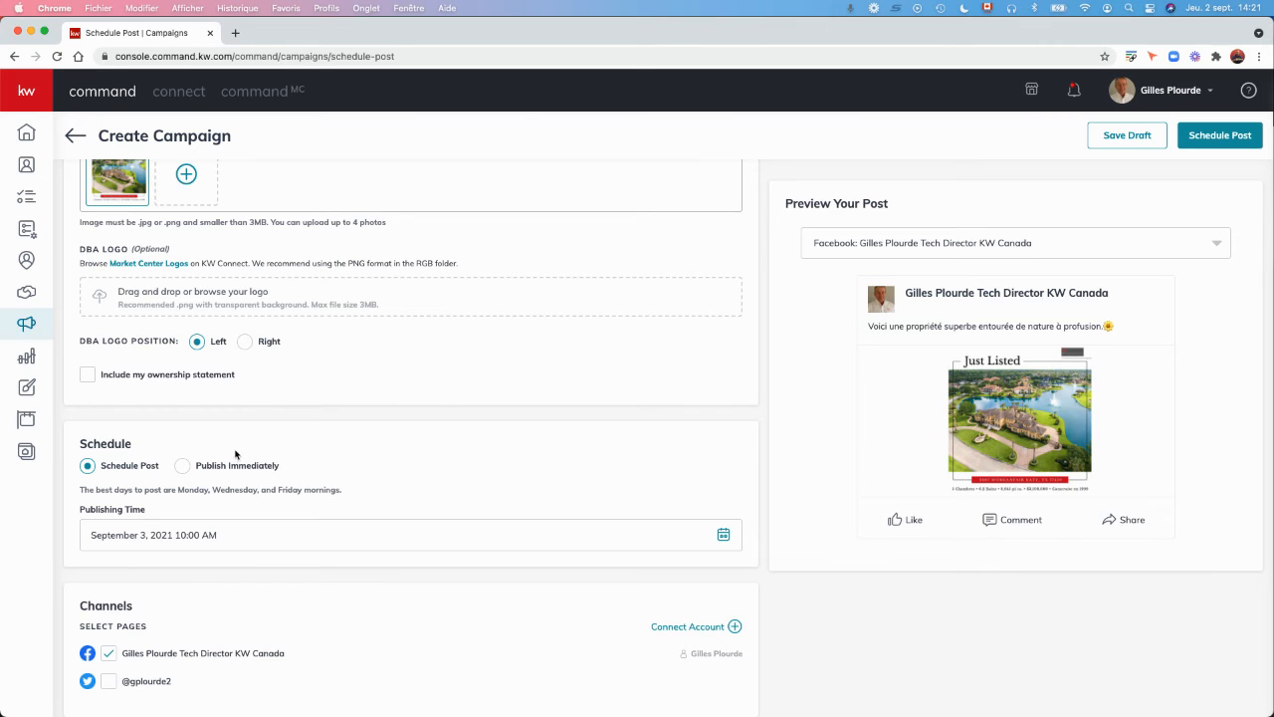
Step: Set the publishing time to September 26, 2021 at 10:00 AM
left_click(147, 536)
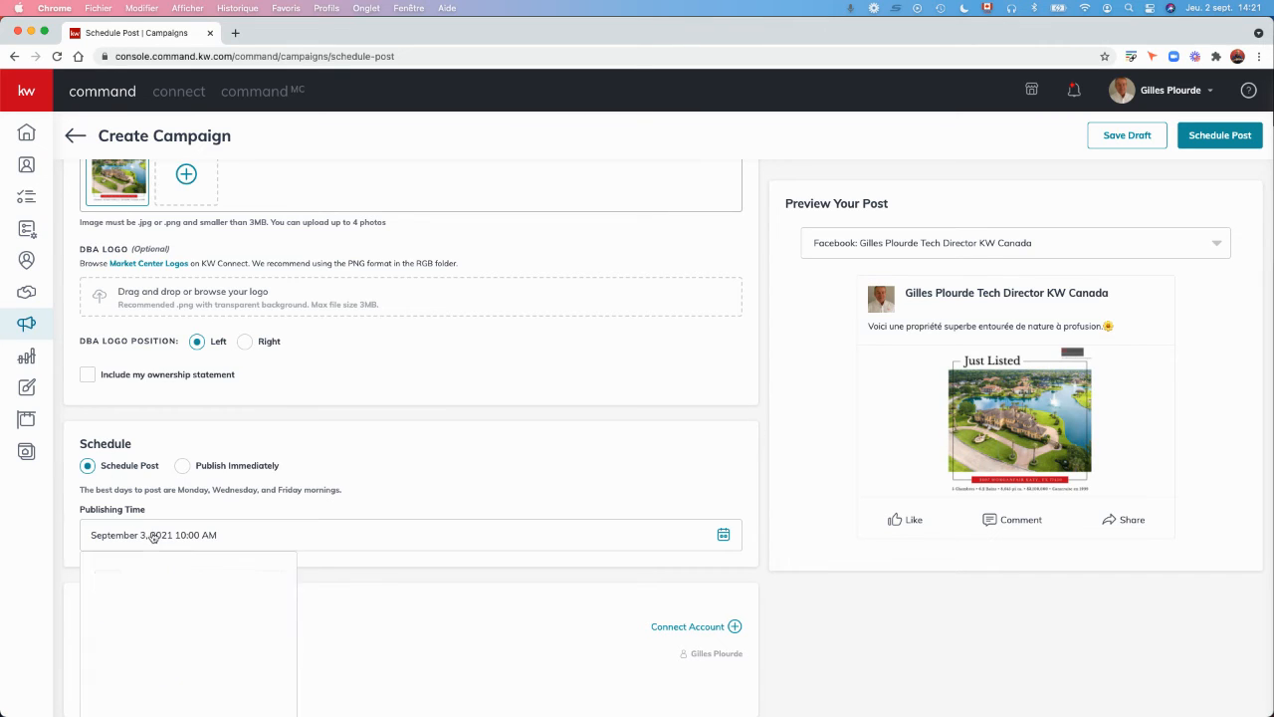
scroll(249, 507, "down", 1)
scroll(249, 507, "down", 2)
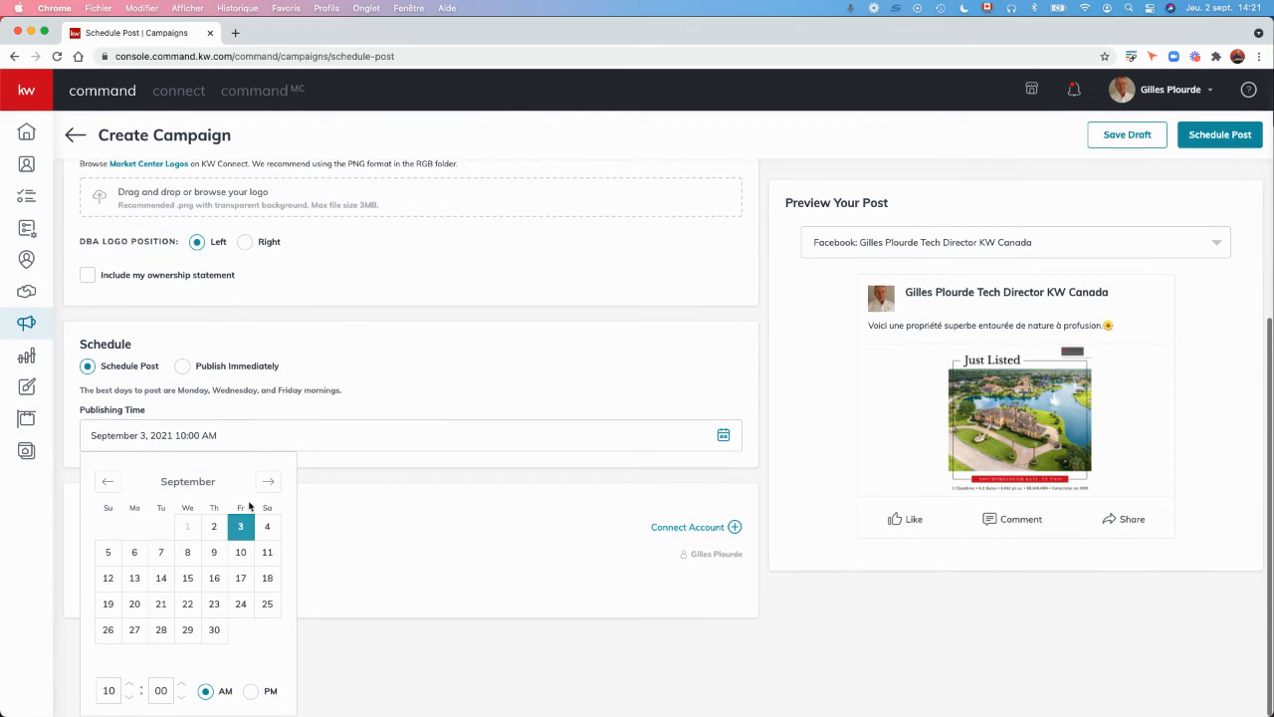
left_click(108, 632)
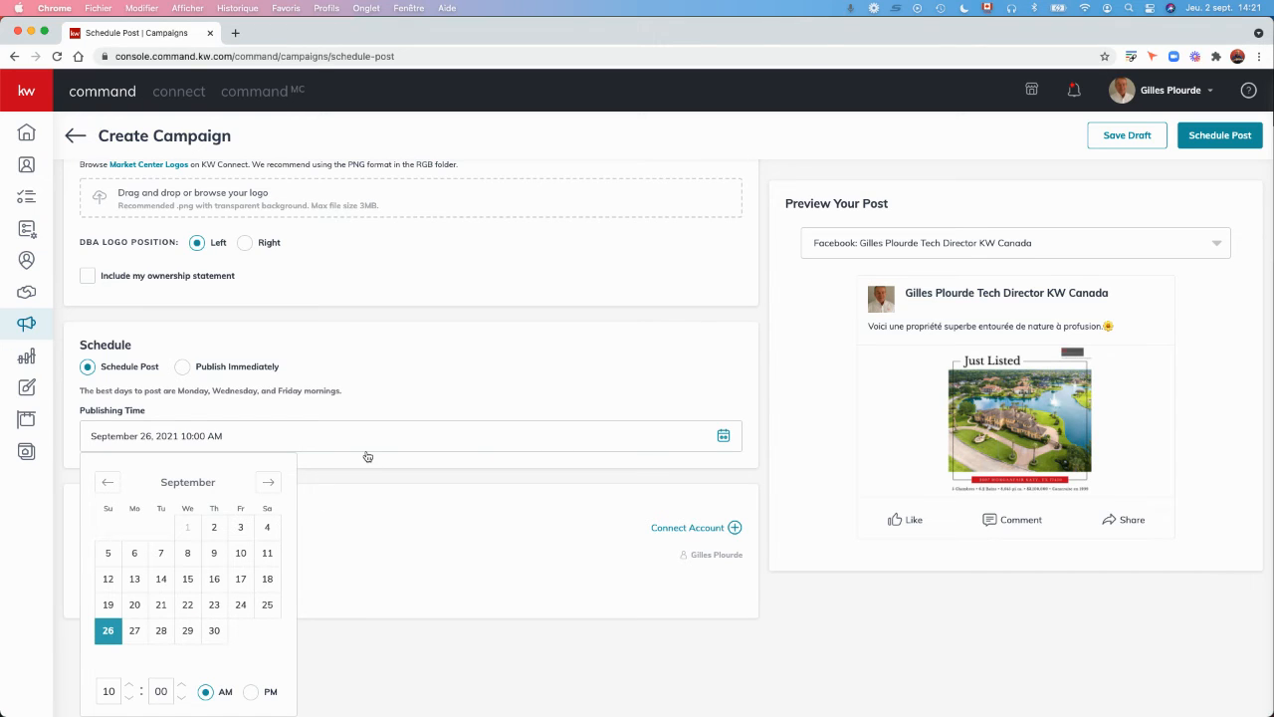
scroll(384, 379, "up", 2)
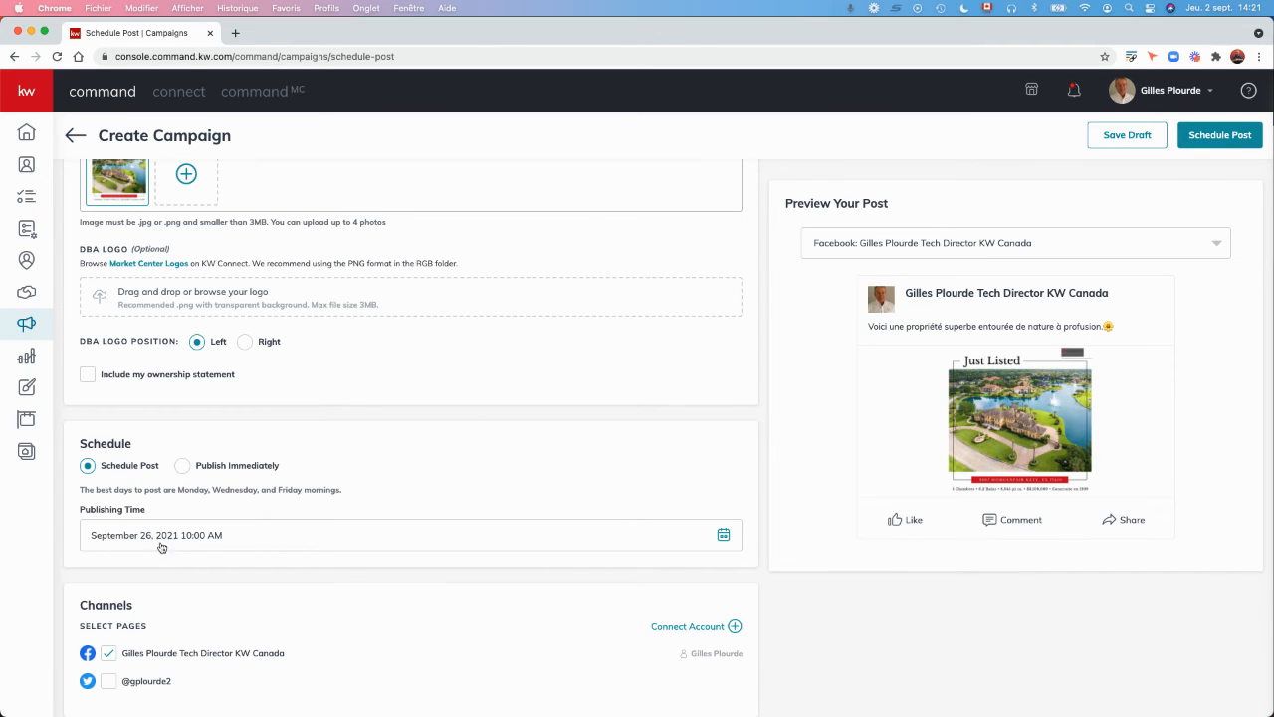
scroll(159, 573, "down", 1)
left_click(109, 682)
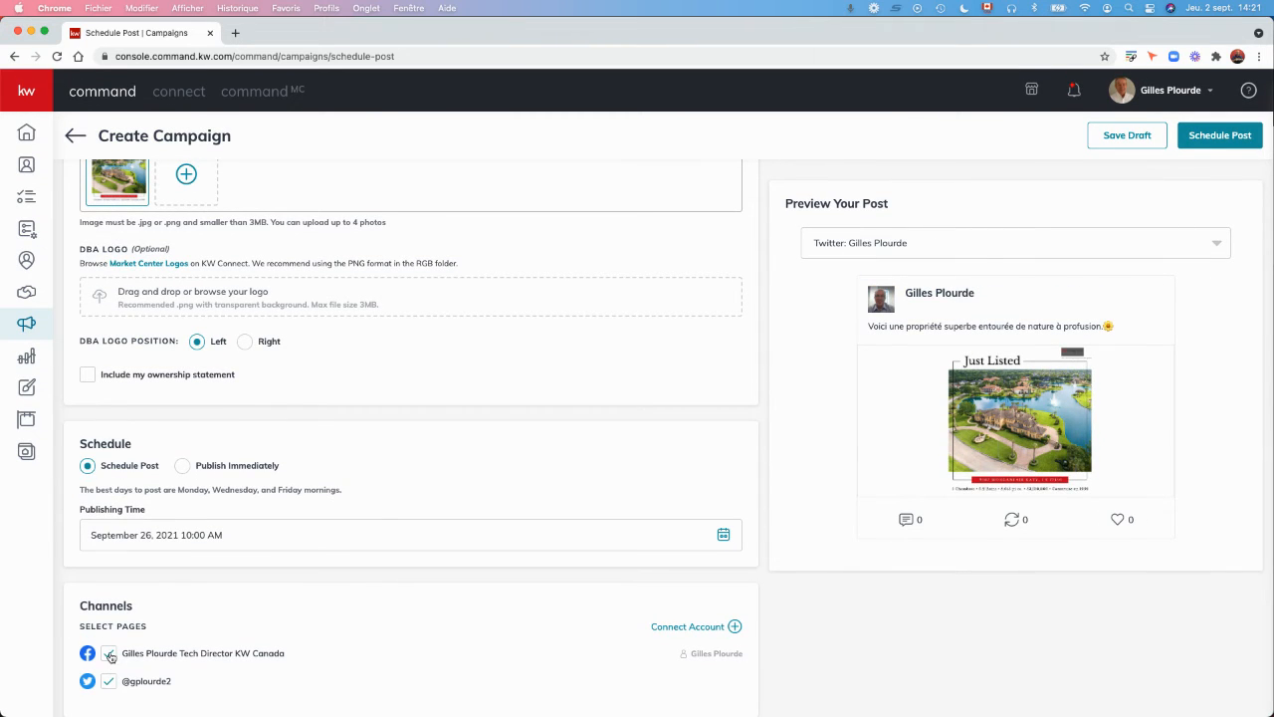
left_click(109, 654)
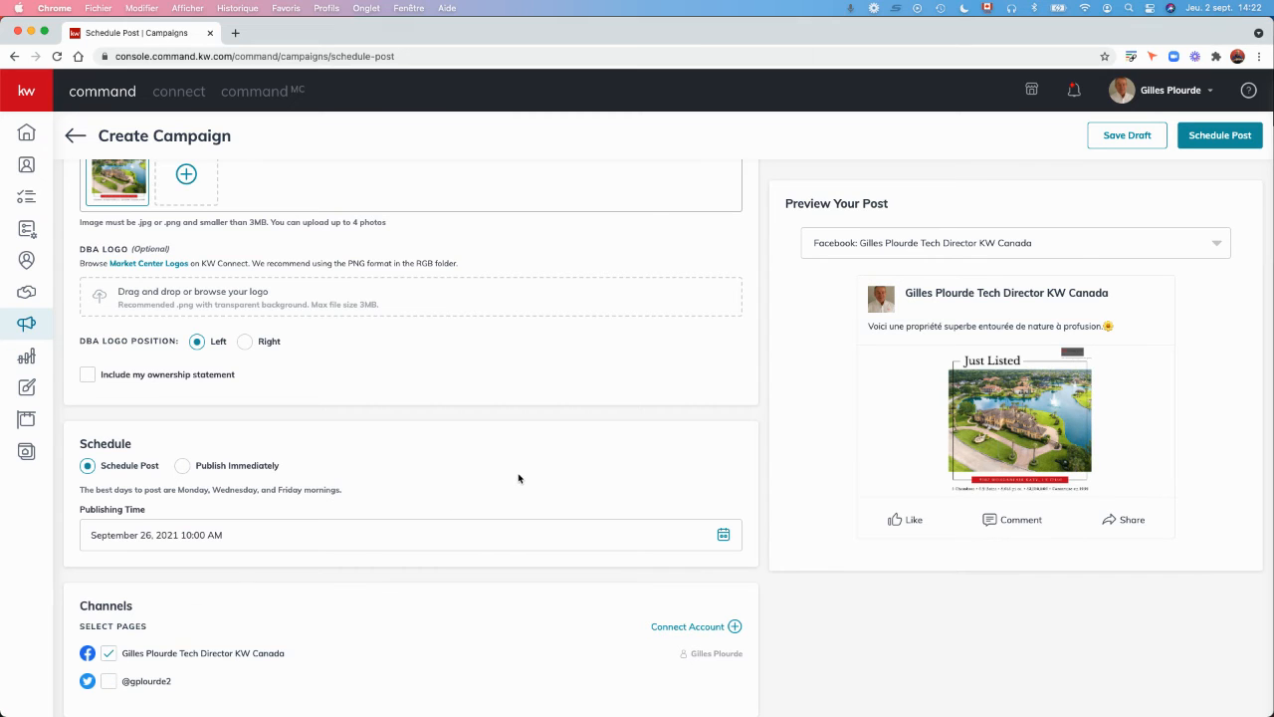
scroll(517, 478, "up", 5)
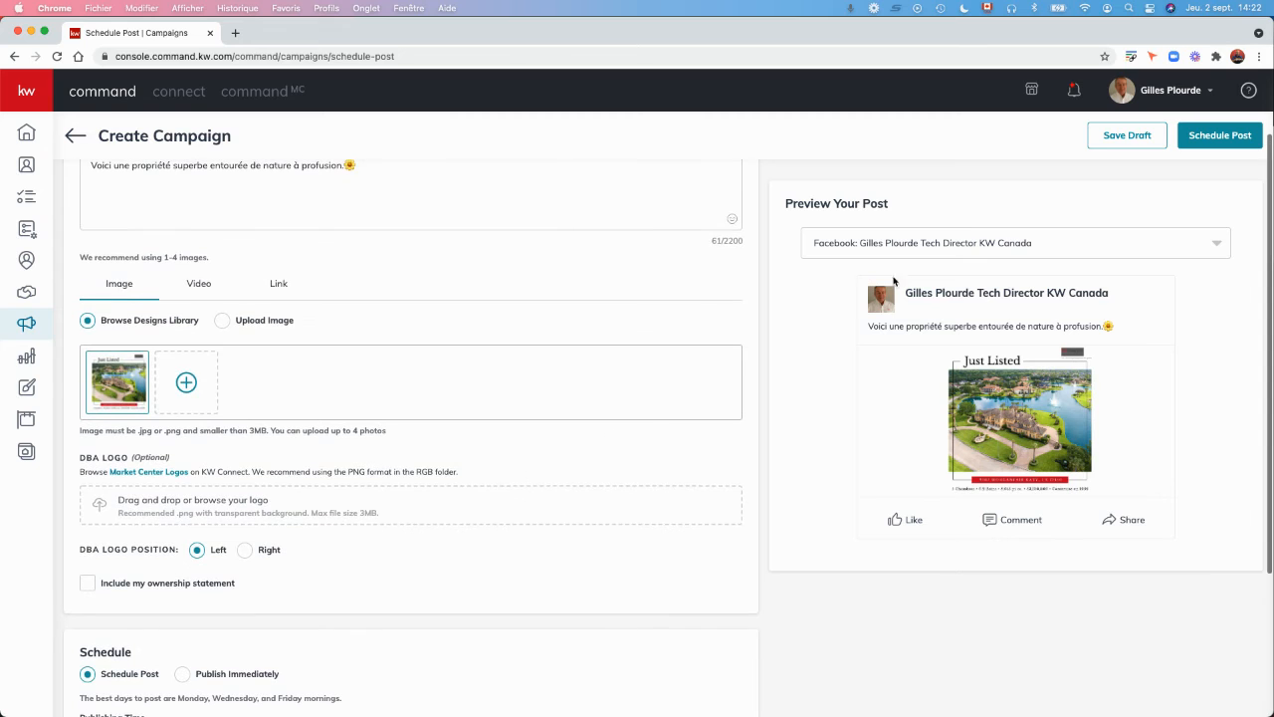
scroll(533, 521, "up", 2)
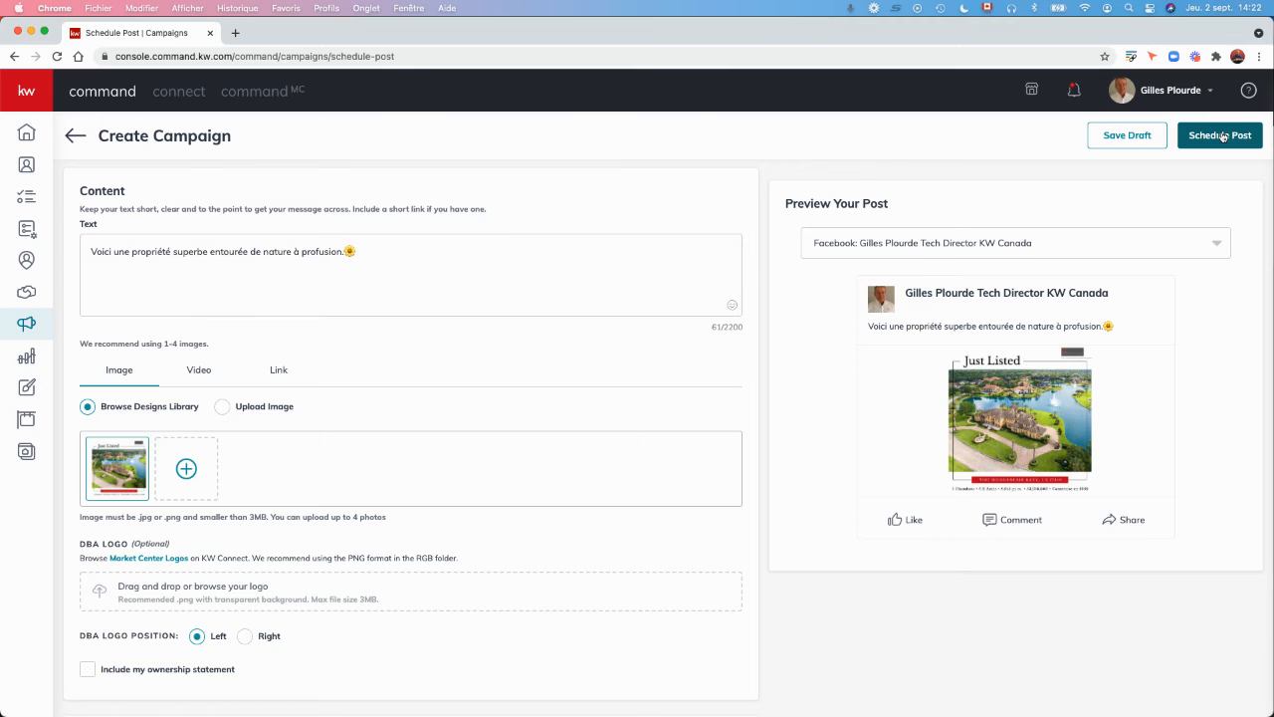
Step: Schedule the post and confirm it in the Confirmation dialog
left_click(1222, 135)
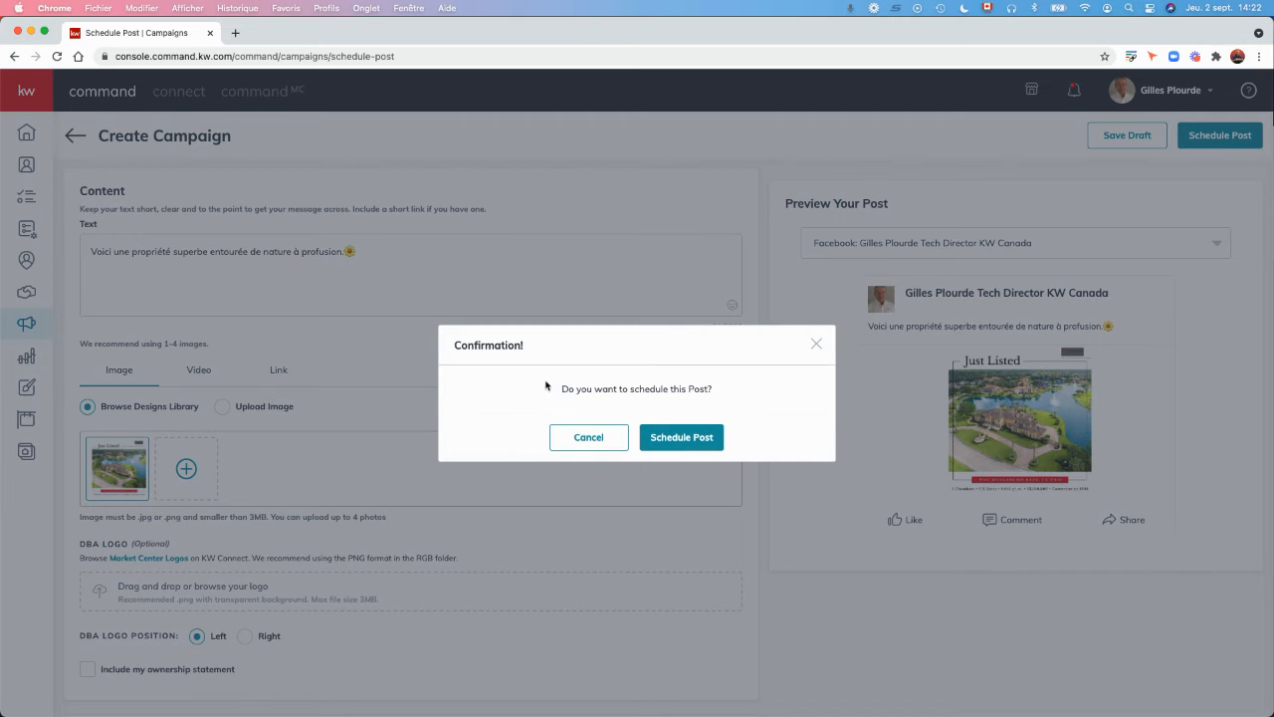
left_click(683, 437)
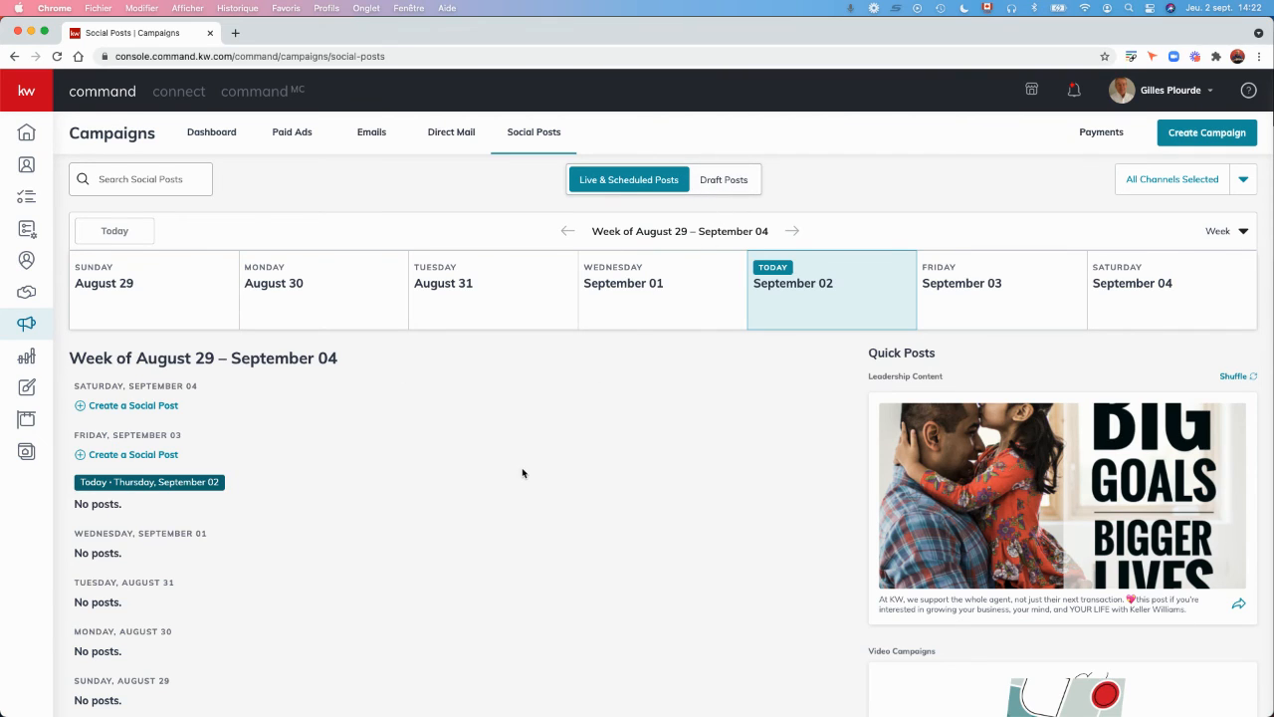
Step: Advance the Social Posts calendar one week and switch it to Month view
scroll(522, 473, "down", 3)
scroll(523, 473, "up", 3)
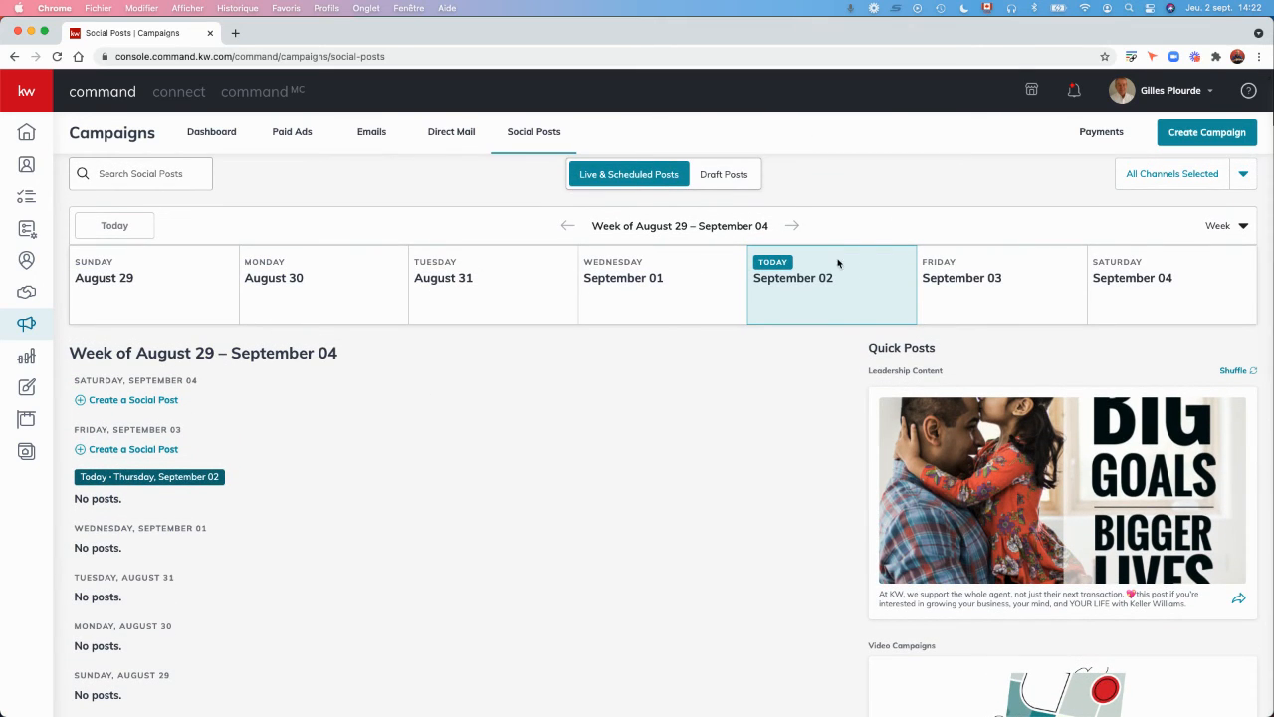
left_click(797, 227)
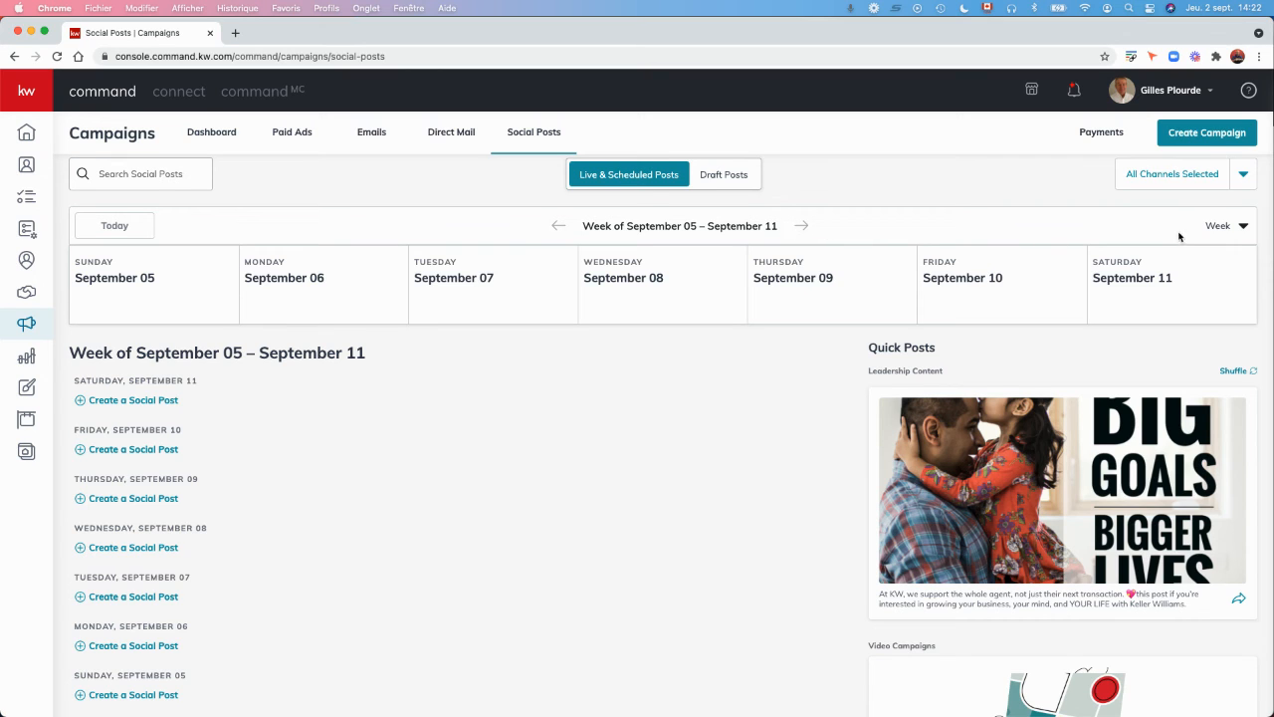
left_click(1220, 227)
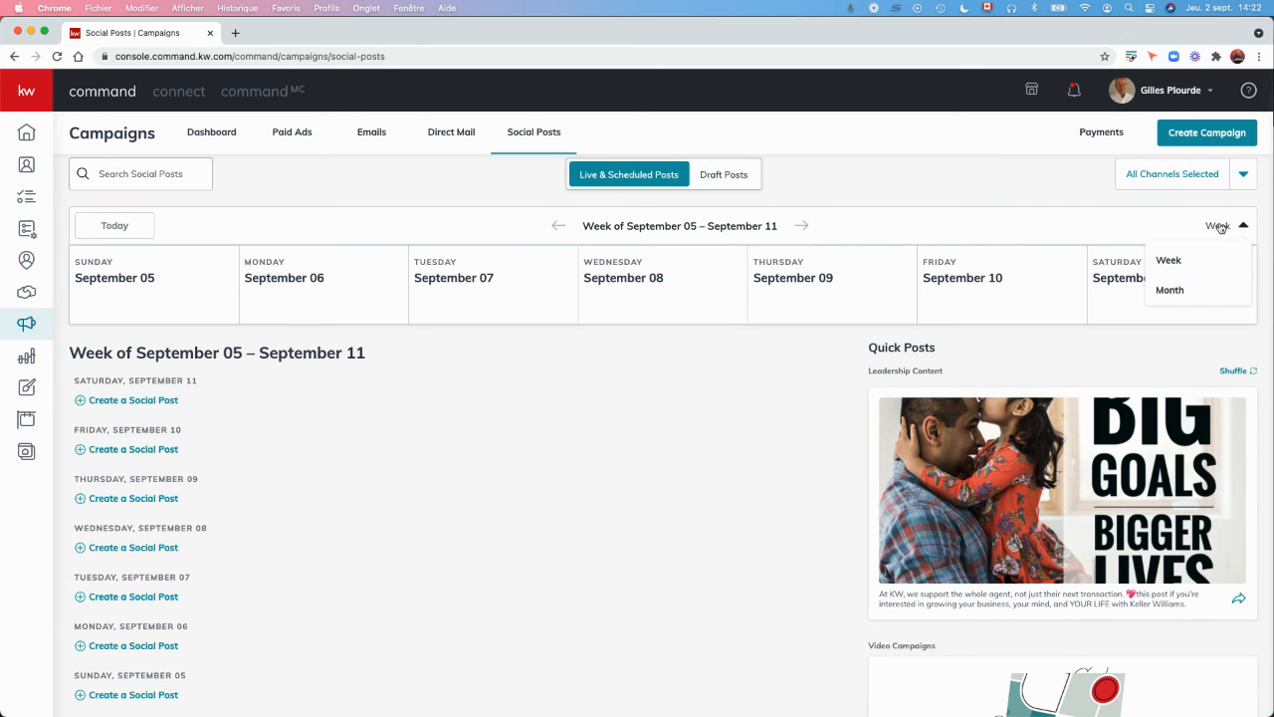
left_click(1173, 288)
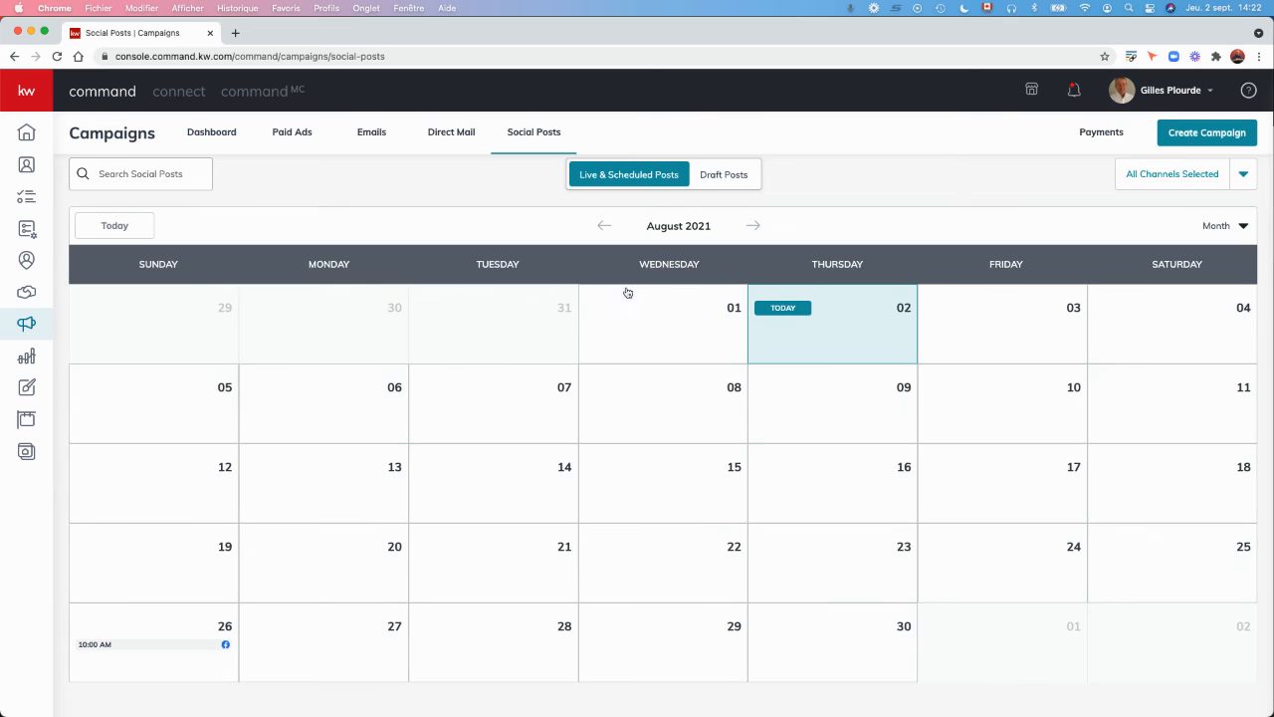
Step: Open the 10:00 AM post on September 26 to view its details
scroll(643, 487, "down", 3)
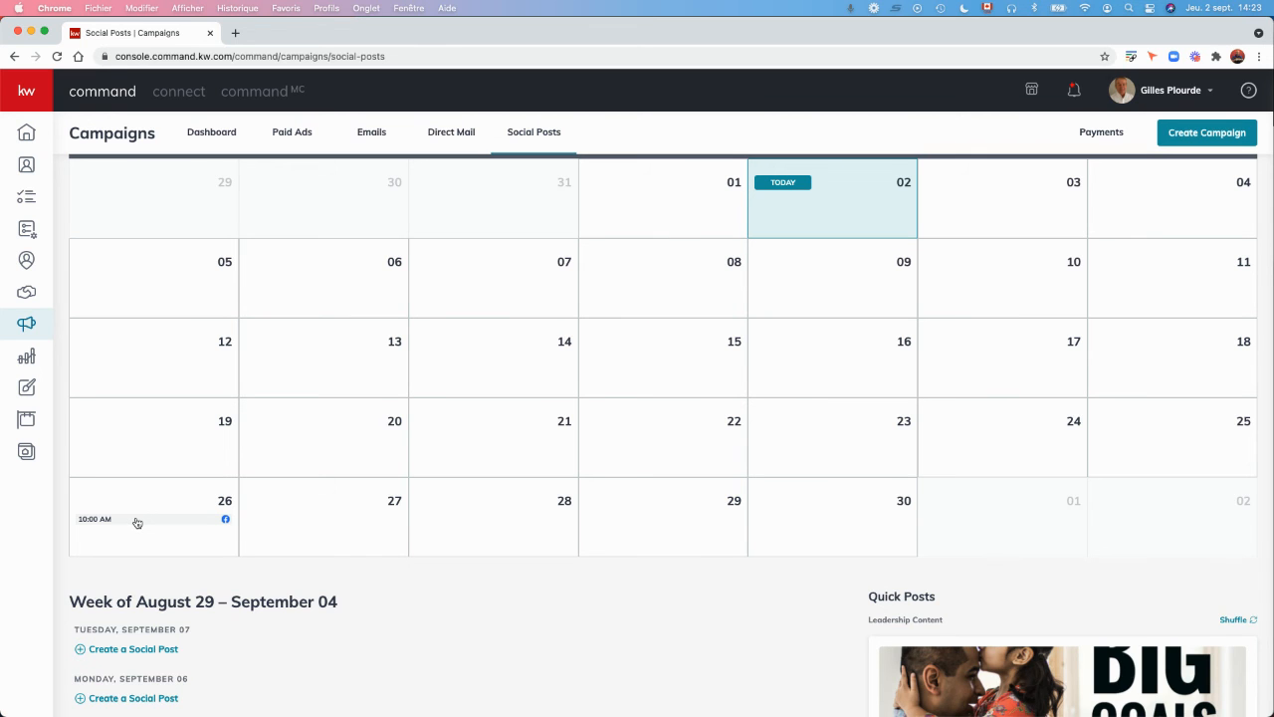
scroll(137, 523, "down", 5)
scroll(138, 522, "up", 2)
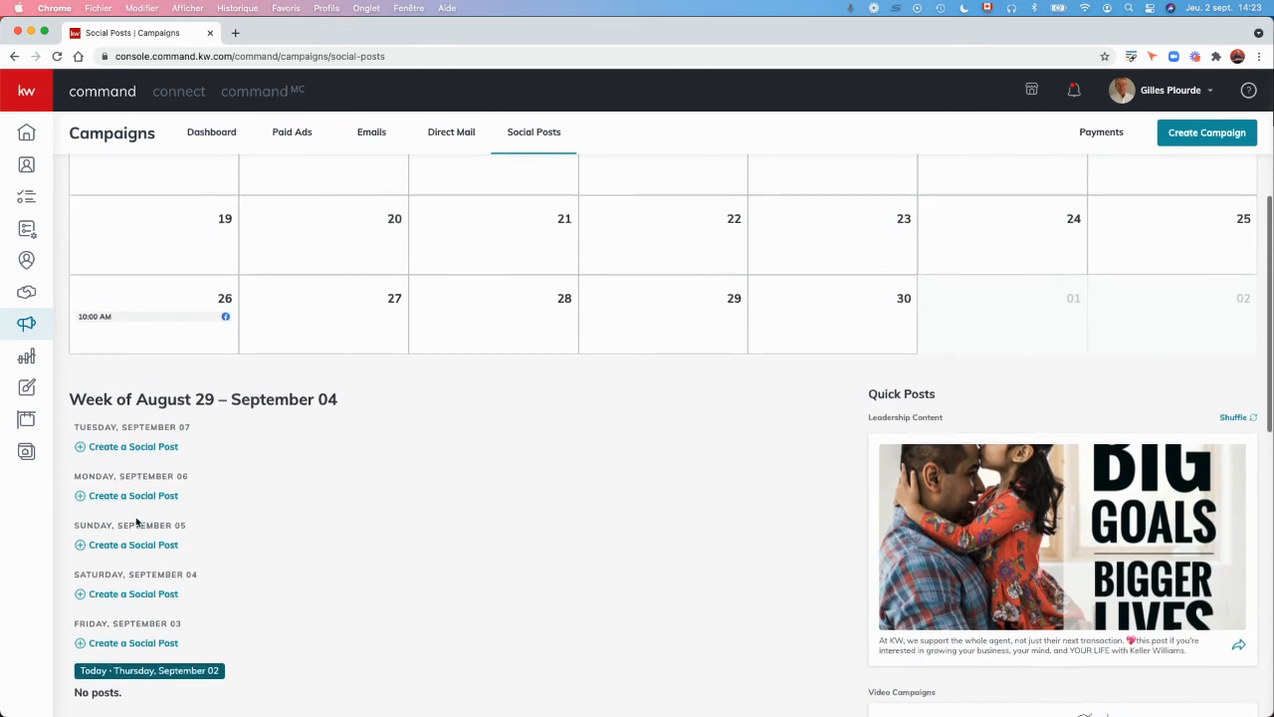
left_click(145, 324)
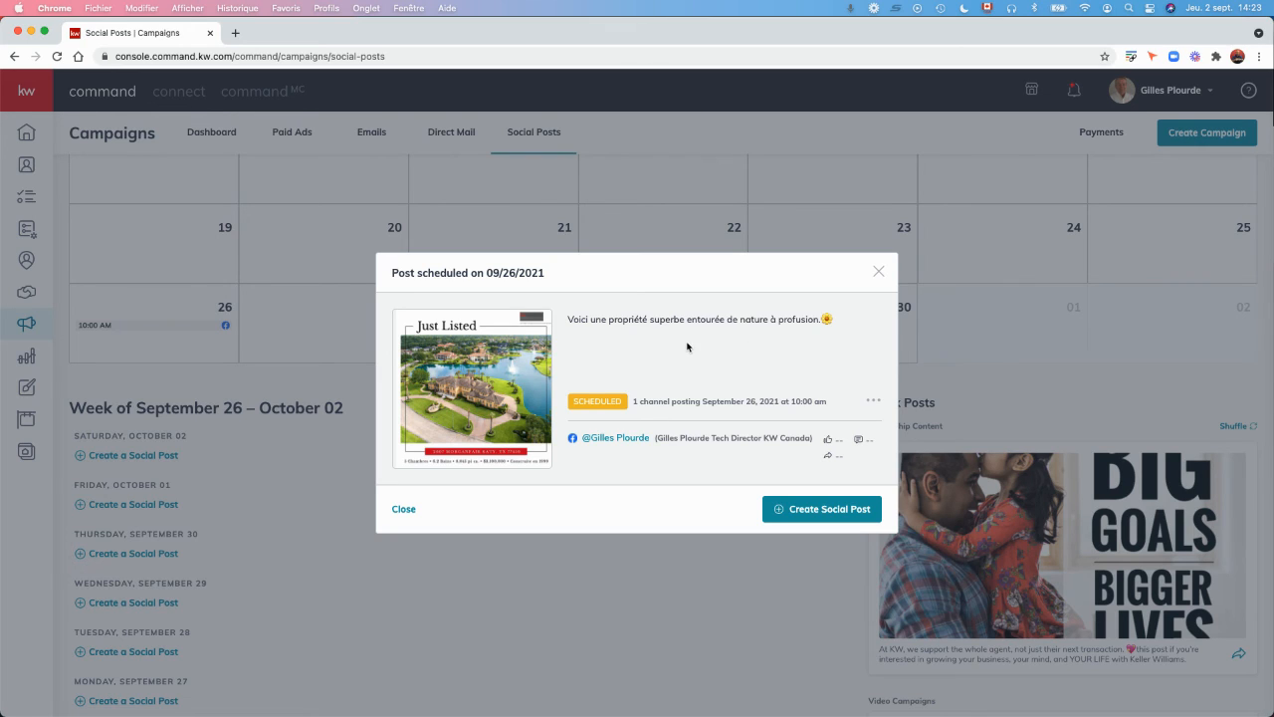
Step: Delete the September 26 scheduled post via its options menu and confirm
left_click(871, 399)
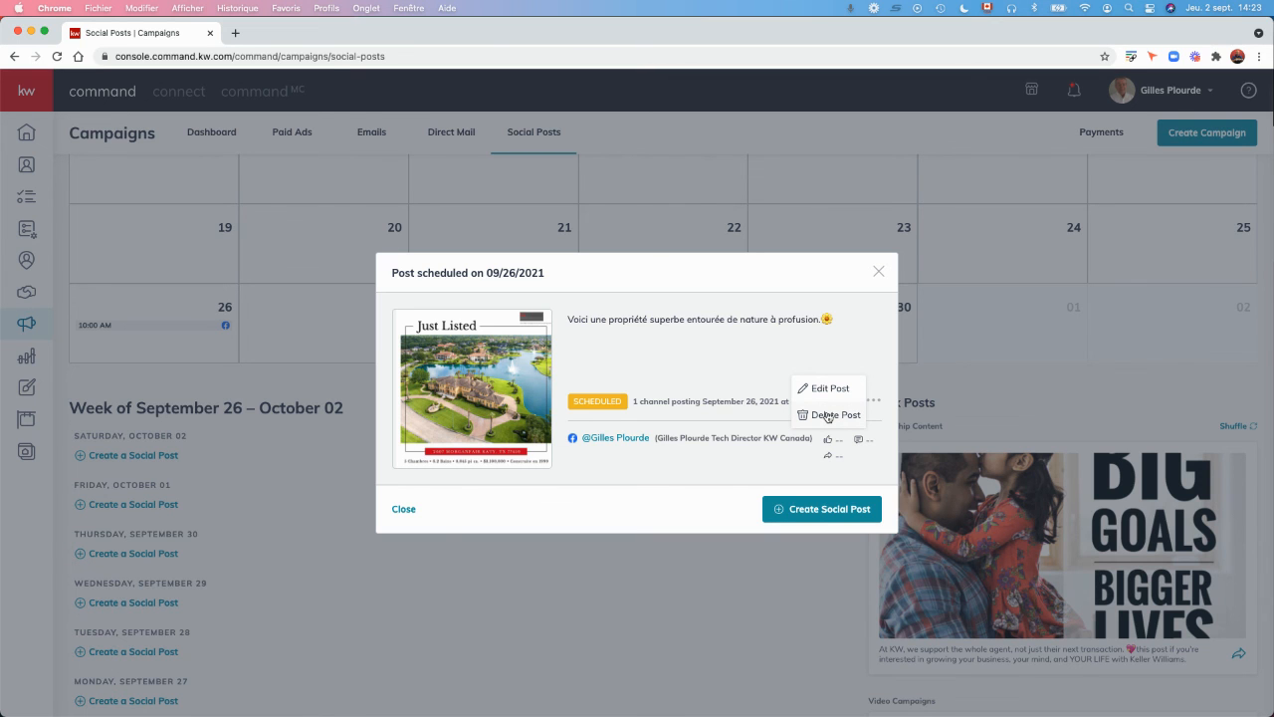
left_click(827, 416)
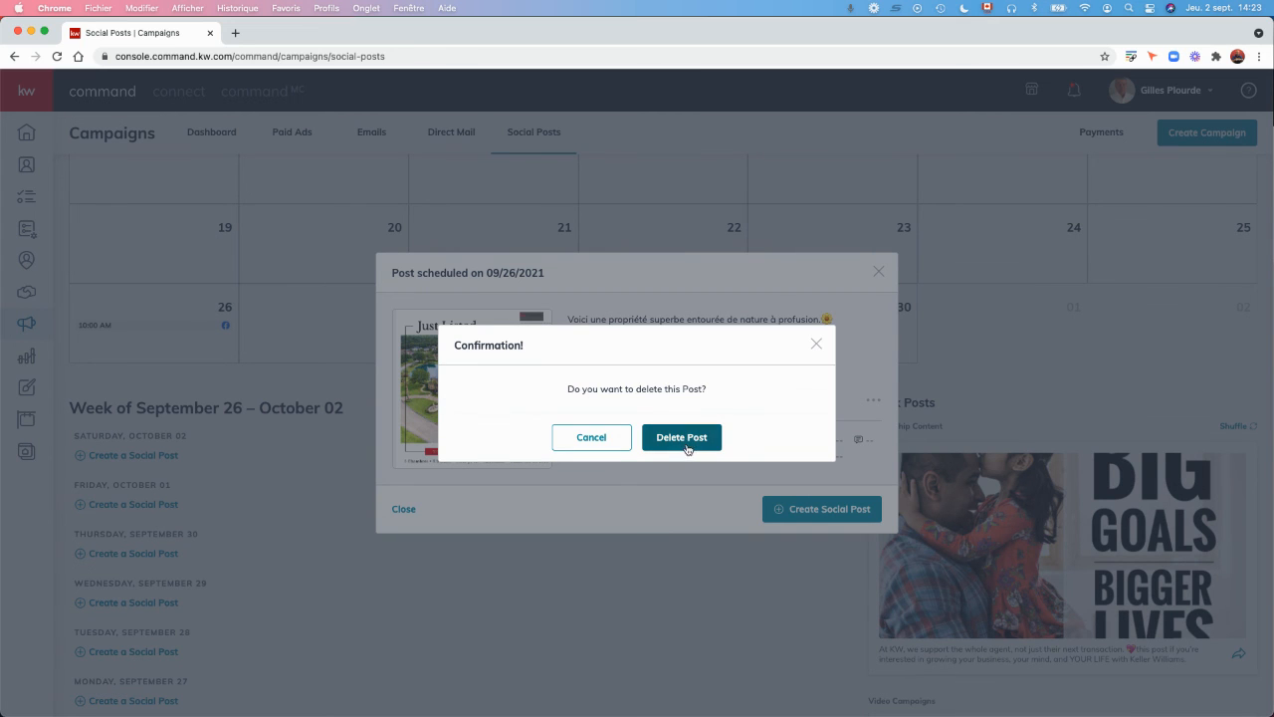
left_click(691, 441)
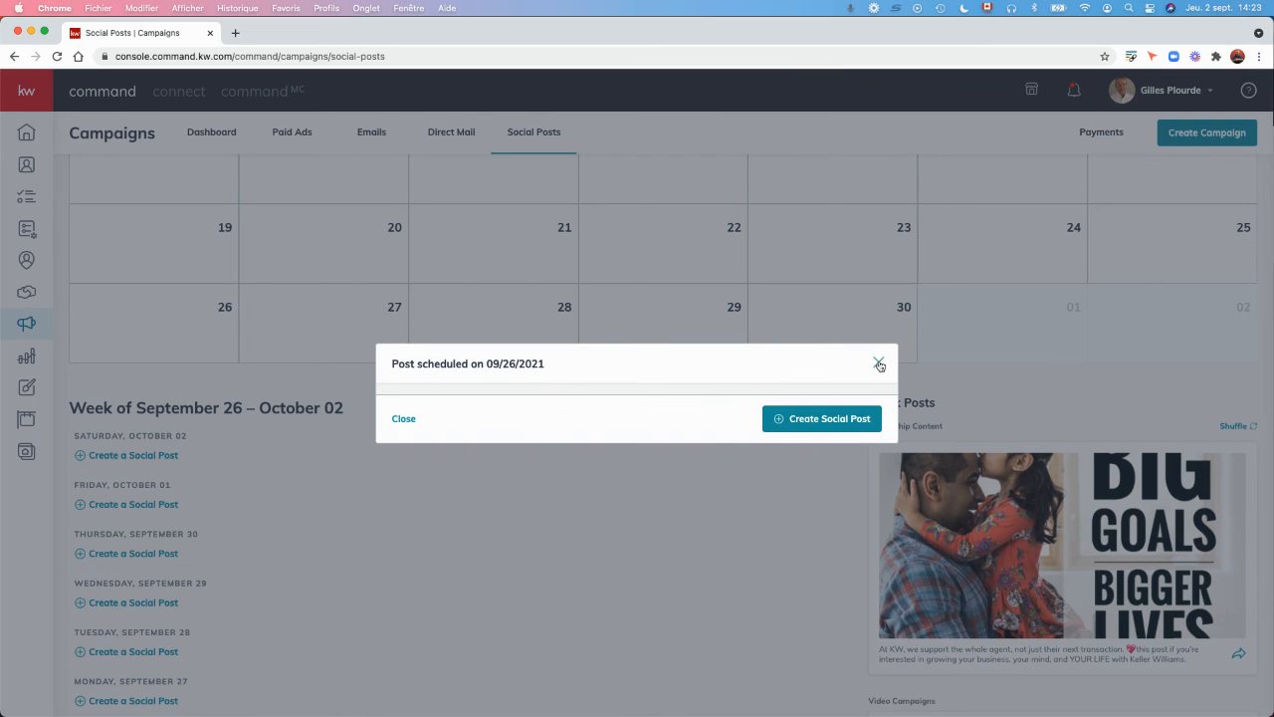
Step: Close the Post scheduled details and return to the top of the September calendar, now empty
left_click(879, 362)
scroll(229, 361, "up", 5)
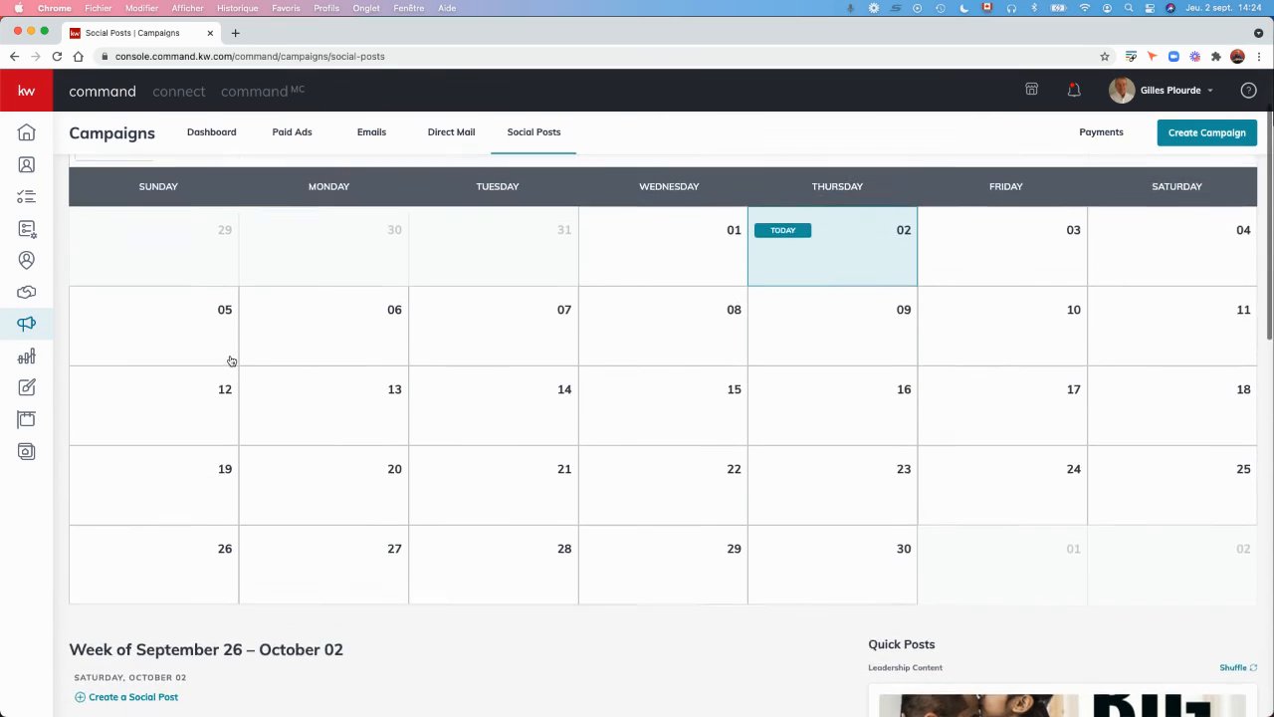